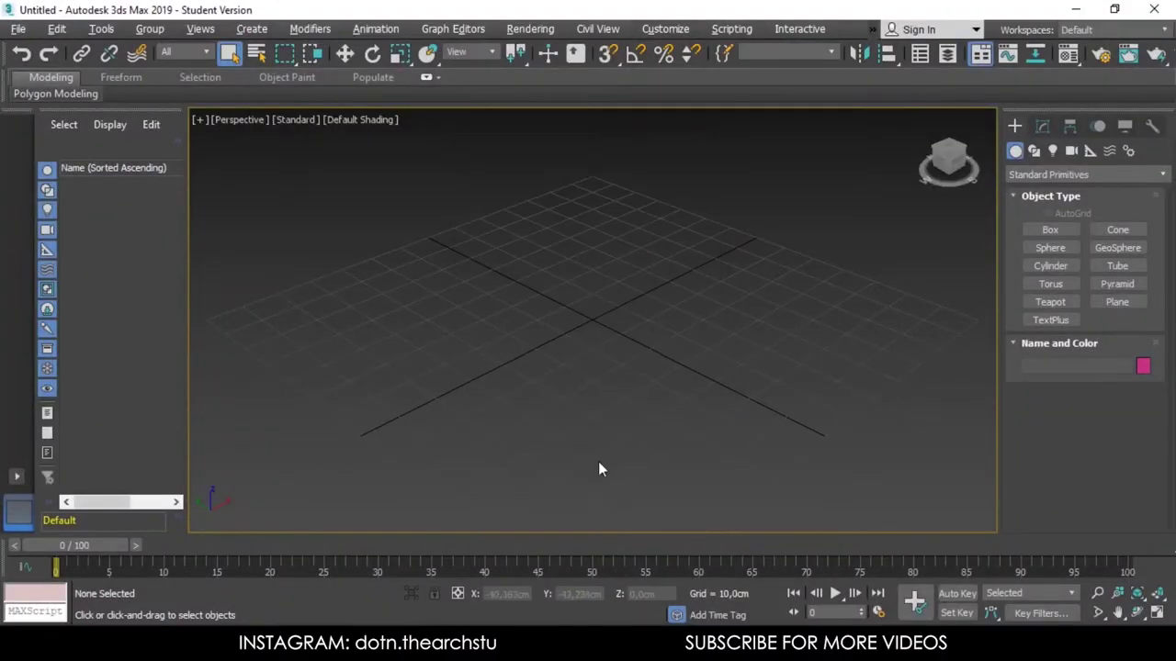
Step: Create a plane on the ground grid with length and width of 290 cm
left_click(1094, 302)
left_click_drag(355, 274, 843, 330)
double_click(1107, 478)
type("291")
key("Tab")
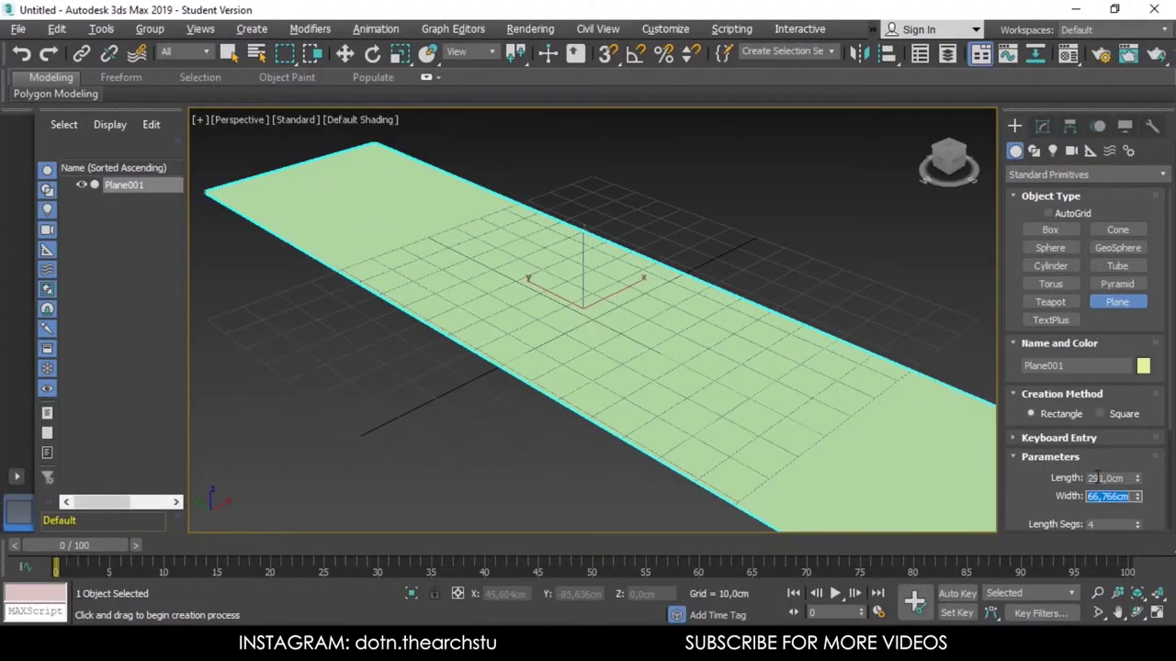
type("0")
key("Tab")
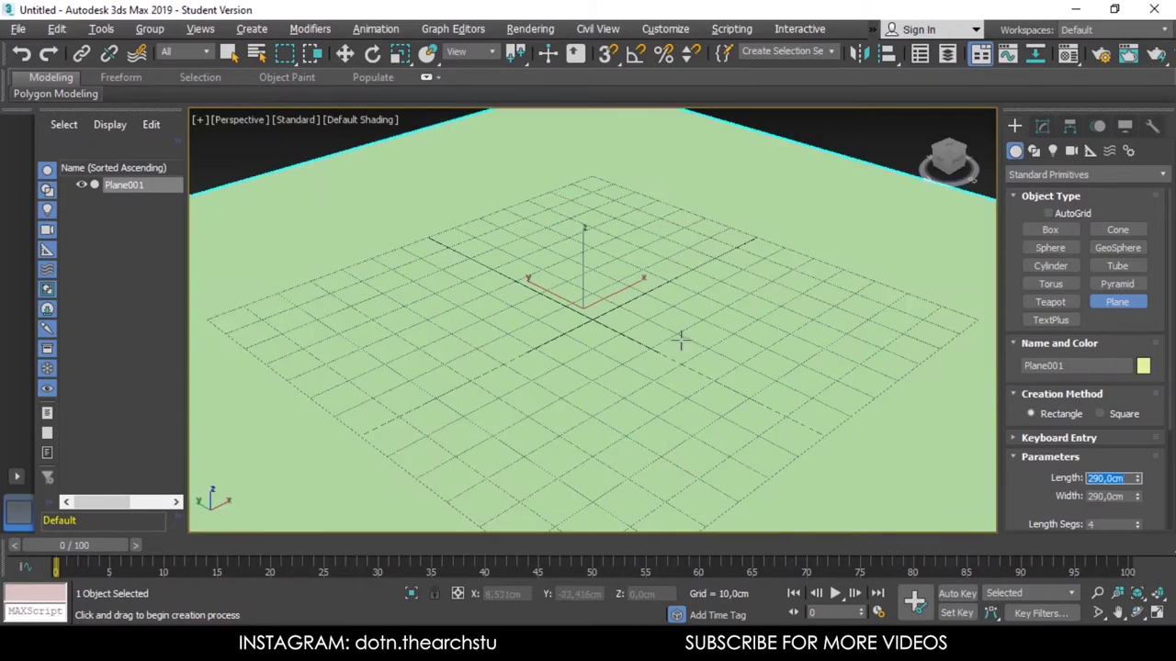
scroll(680, 342, "down", 3)
scroll(502, 331, "down", 2)
Step: Rotate the plane -90° on Y so it stands upright, shown in flat colour with edges
key("e")
mouse_move(523, 292)
left_mouse_down()
mouse_move(564, 420)
mouse_move(735, 294)
left_mouse_up()
left_click(360, 119)
left_click(427, 195)
key("w")
left_click(371, 215)
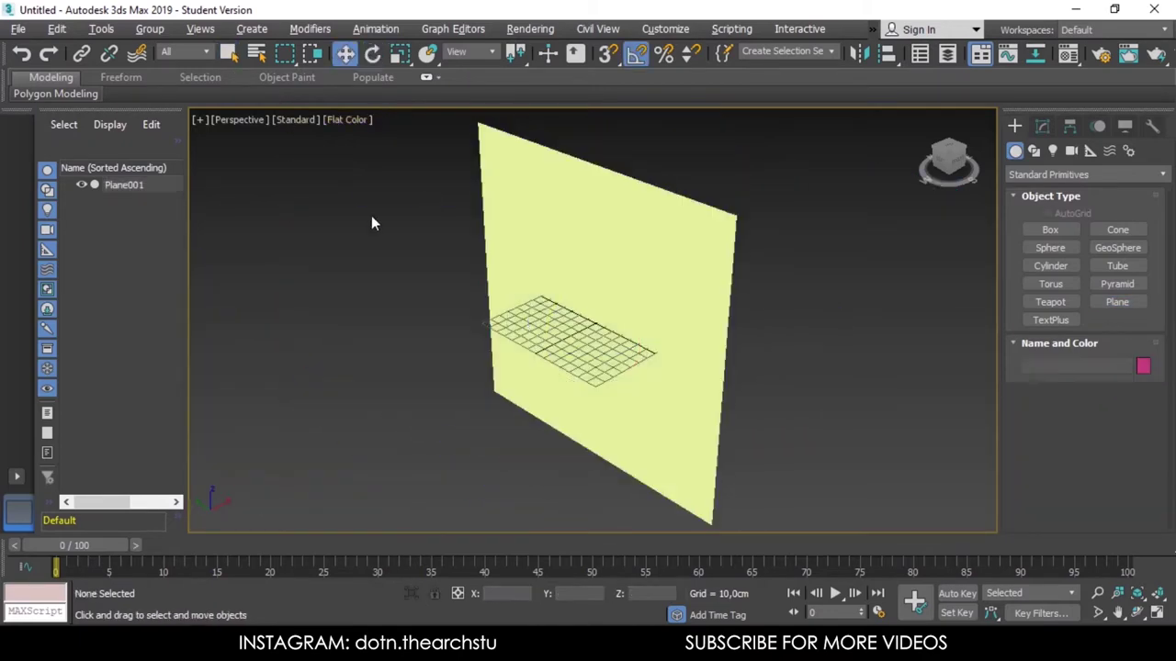
key("F4")
middle_click_drag(837, 331, 799, 335, "alt")
Step: Snap the plane's pivot to its bottom-right corner using Affect Pivot Only
left_click(699, 276)
left_click(1042, 126)
left_click(1069, 126)
left_click(1084, 245)
key("s")
left_click_drag(592, 322, 730, 500)
left_click(1014, 126)
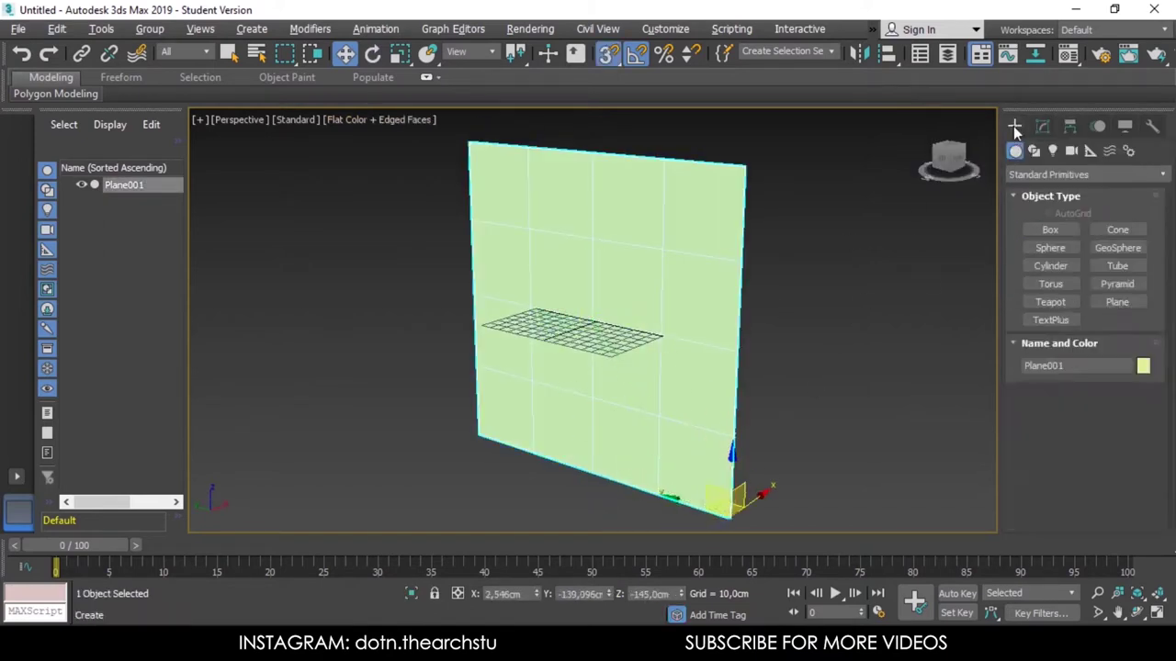
middle_click_drag(643, 368, 707, 494, "alt")
key("ctrl+d")
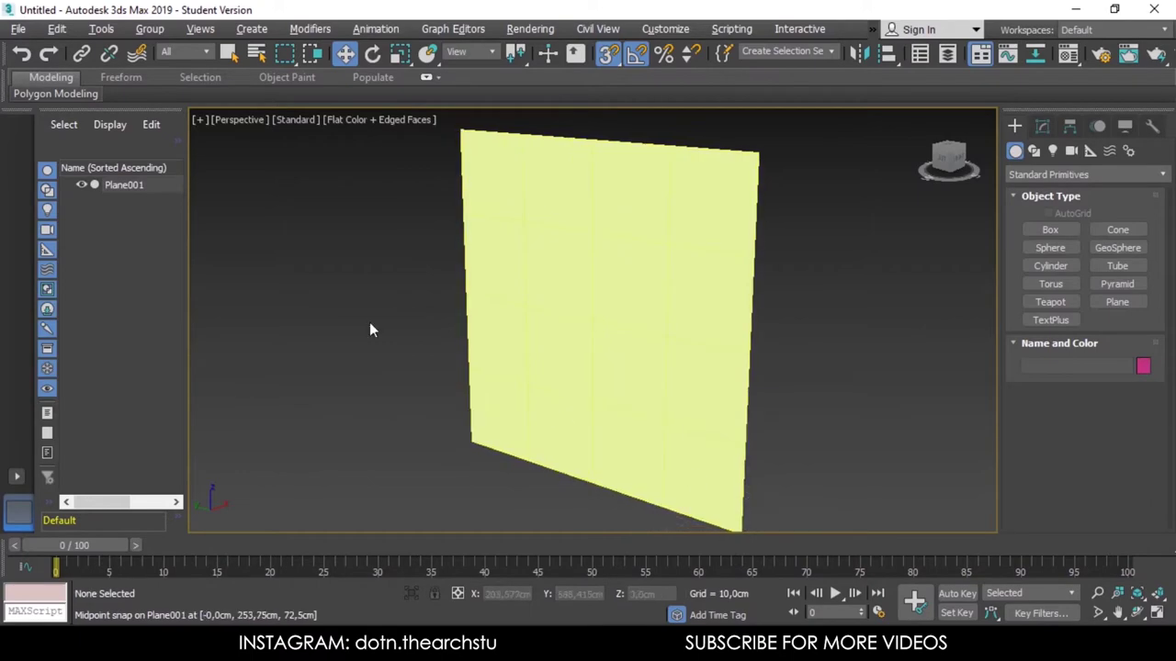
Step: Give the upright plane a blue object colour
key("f")
key("s")
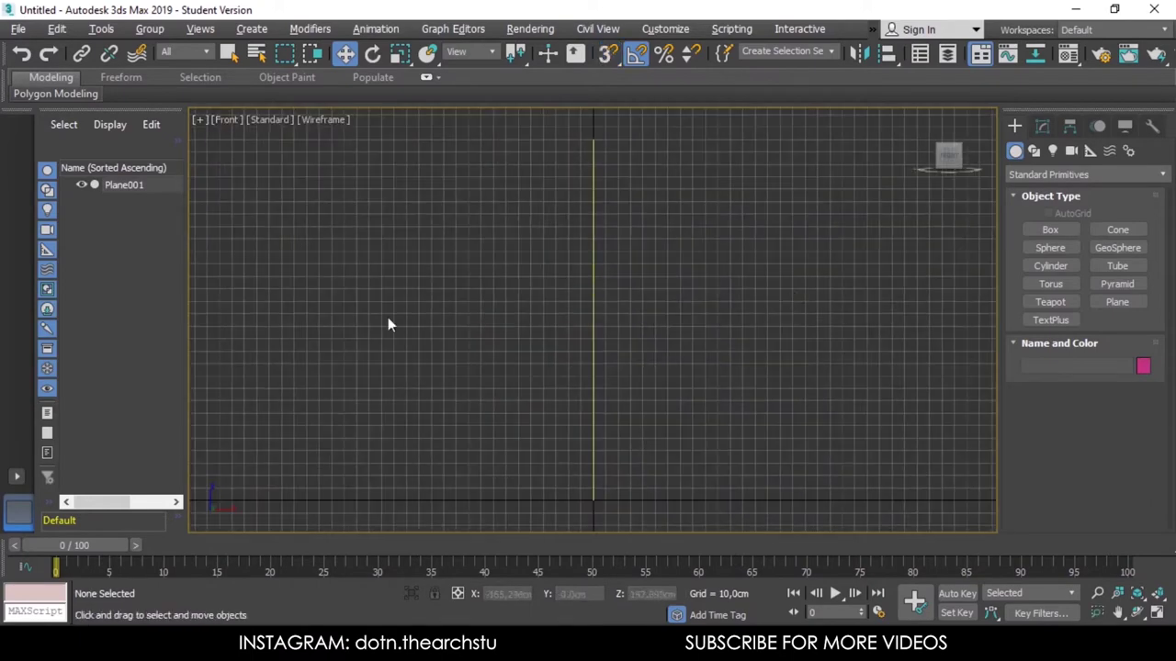
key("a")
key("p")
left_click(609, 257)
left_click(1041, 126)
left_click(1163, 152)
left_click(674, 416)
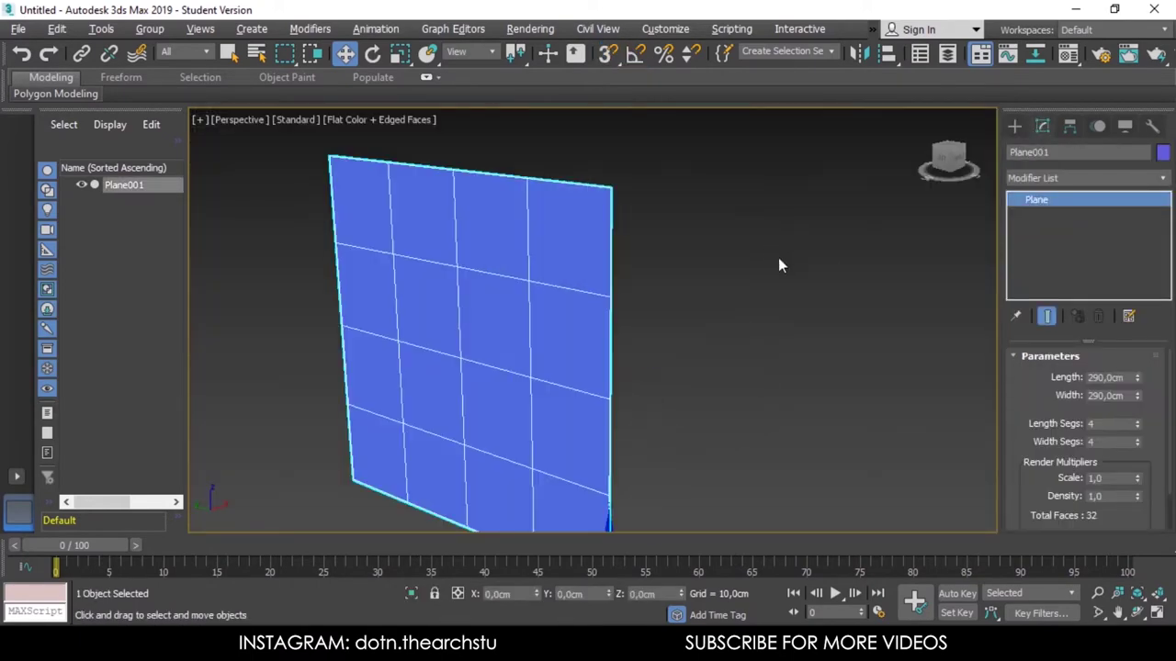
Step: Set the plane's length and width segments to 10
scroll(780, 262, "down", 2)
double_click(1103, 424)
type("10")
key("Tab")
type("10")
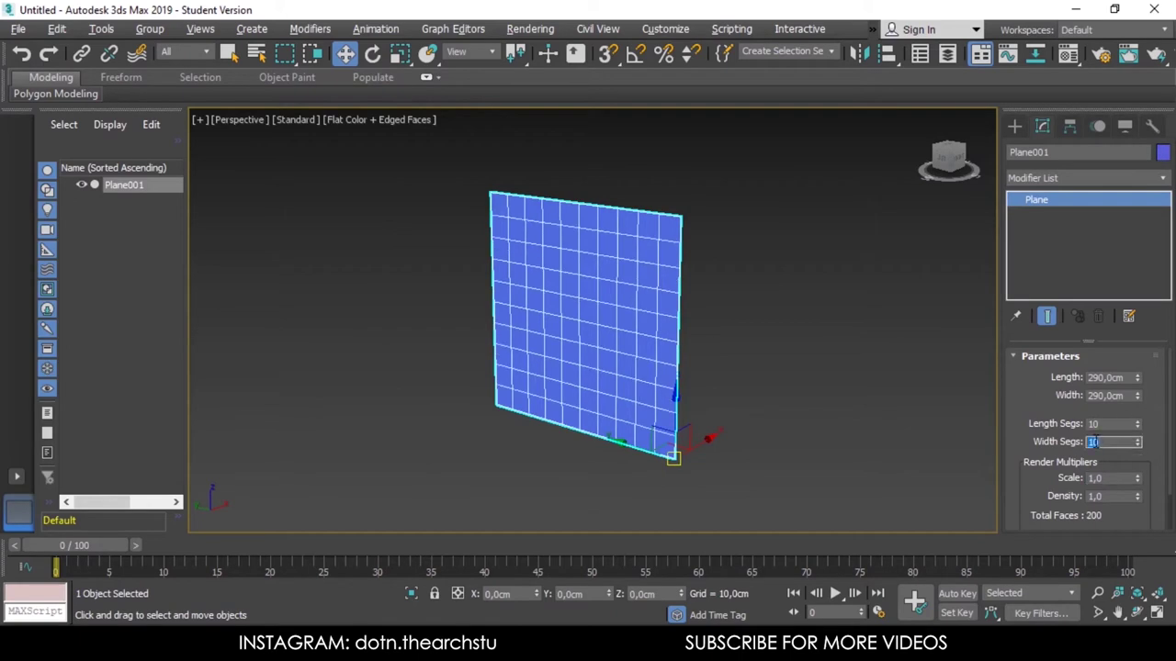
Step: Add an Edit Poly modifier to the plane and widen the command panel to two columns
left_click(588, 307)
left_click(1051, 177)
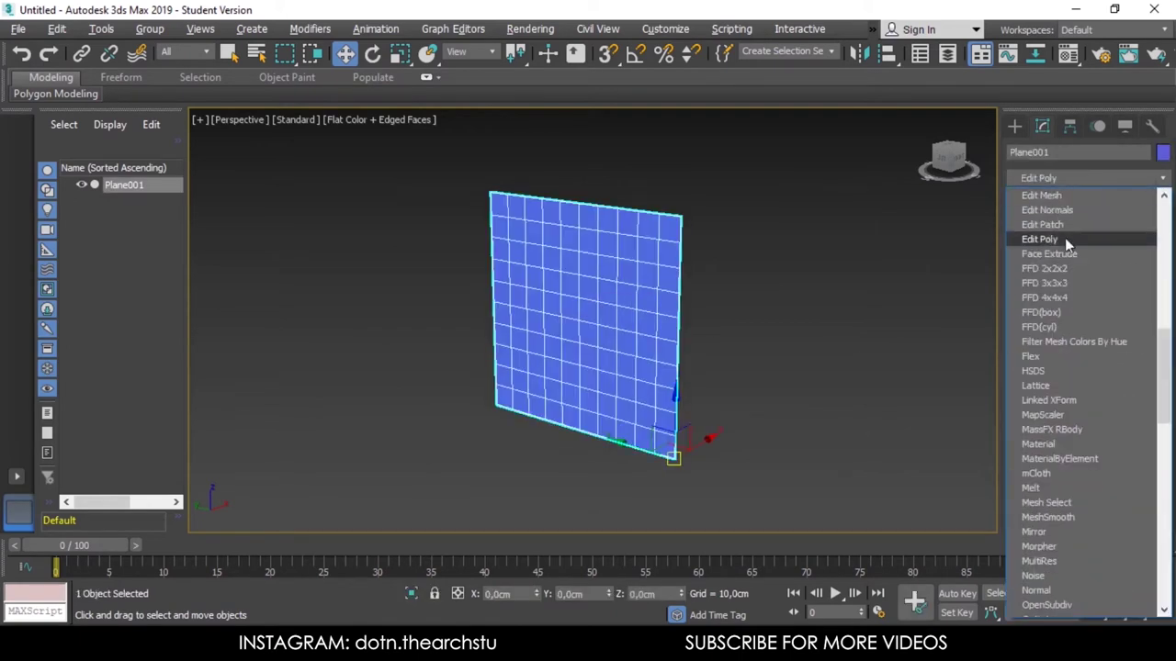
left_click(1039, 239)
left_click_drag(1000, 366, 776, 377)
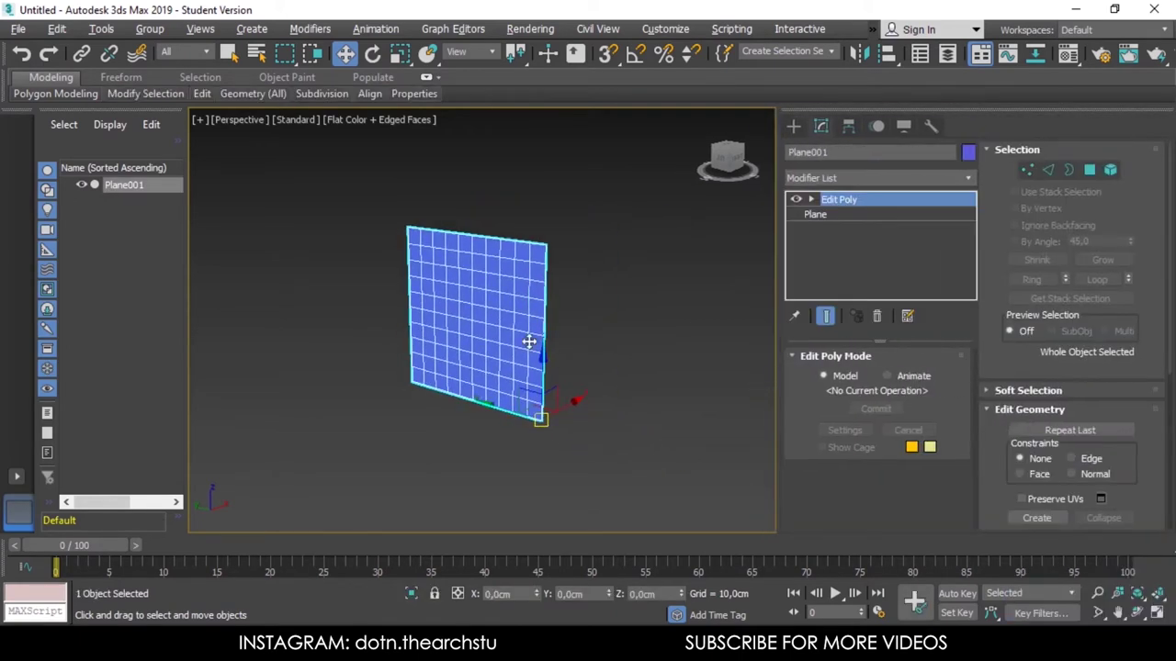
middle_click_drag(530, 342, 542, 360, "alt")
Step: At Vertex level, box-select a block of vertices in the Left view and push them along X
key("1")
key("l")
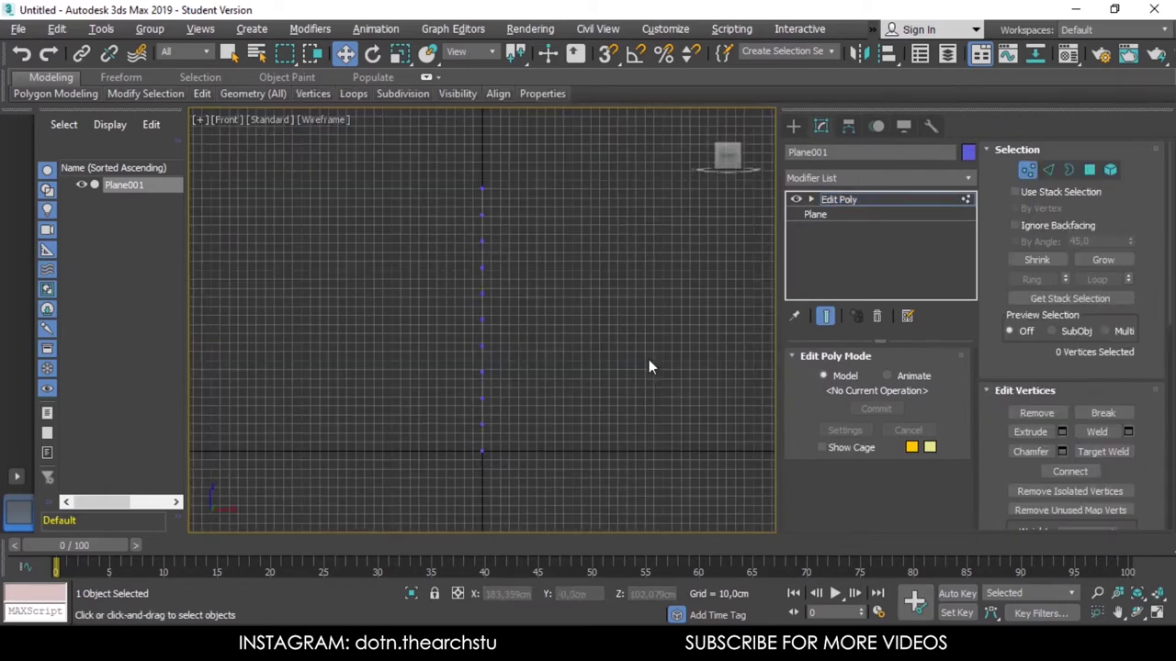
scroll(338, 195, "down", 1)
left_click_drag(334, 200, 434, 376)
key("p")
left_click_drag(451, 295, 460, 307)
Step: Shrink the vertex selection twice and push the remaining vertices right to deepen the curve
left_click(1024, 260)
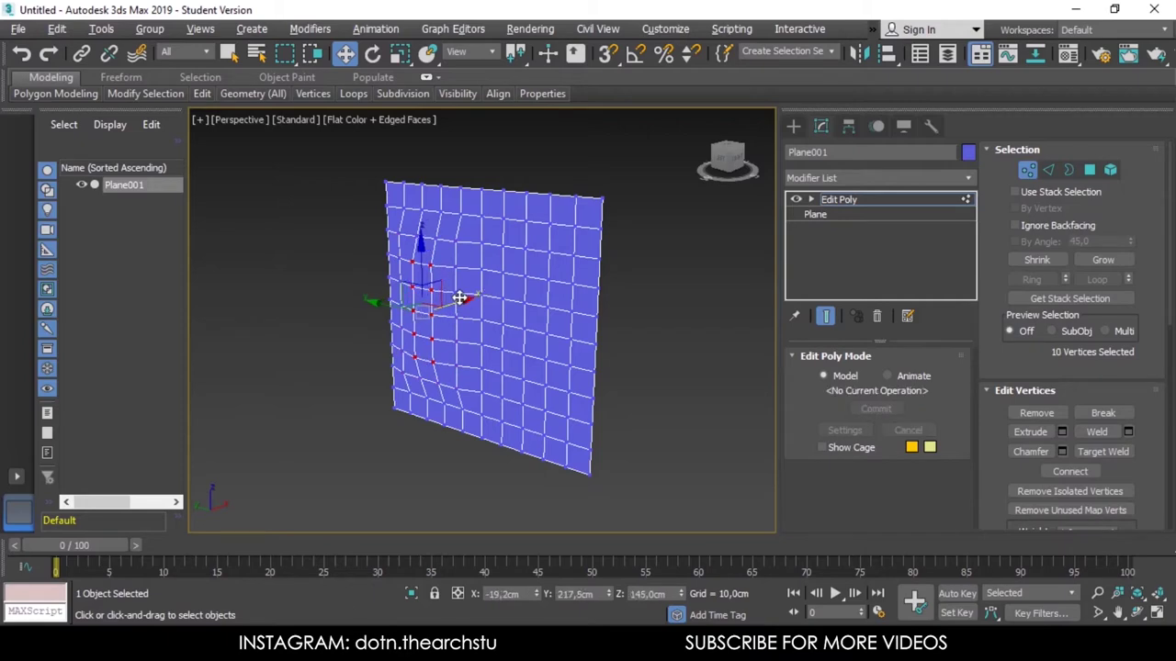
key("f")
left_click(1038, 261)
left_click_drag(520, 340, 512, 338)
left_click_drag(411, 138, 530, 464)
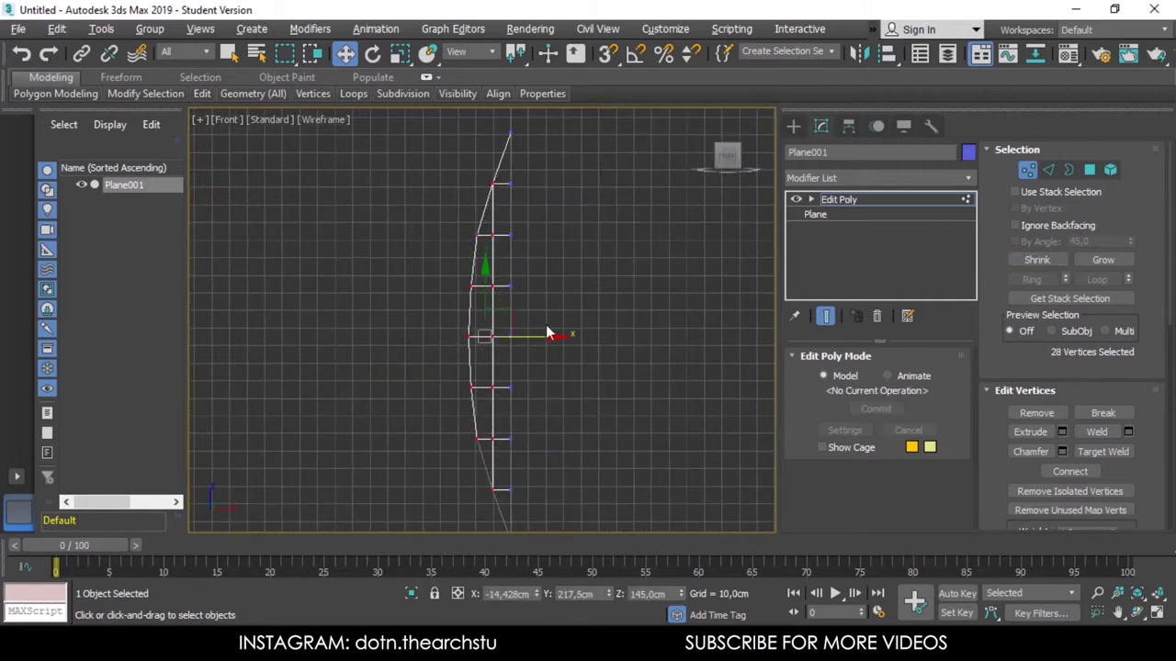
scroll(546, 328, "down", 3)
left_click_drag(549, 265, 560, 263)
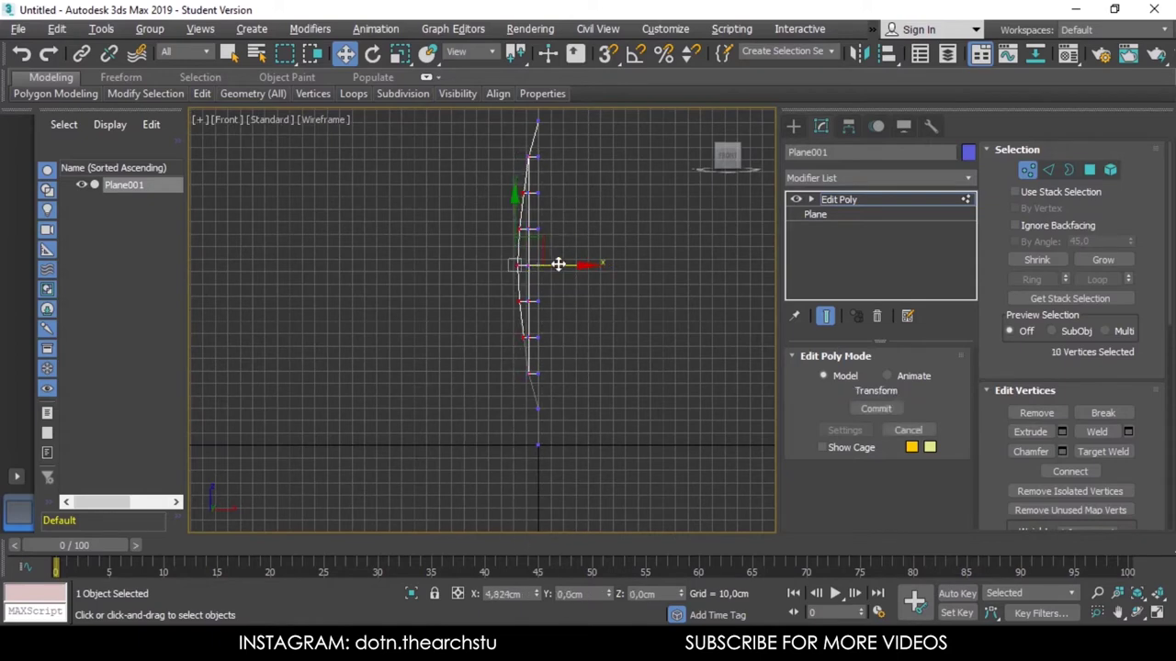
Step: Inspect the curved plane in perspective, then nudge the selected vertices slightly right in Front view
left_click(456, 282)
key("p")
middle_click_drag(456, 282, 478, 285, "alt")
key("f")
scroll(468, 145, "up", 3)
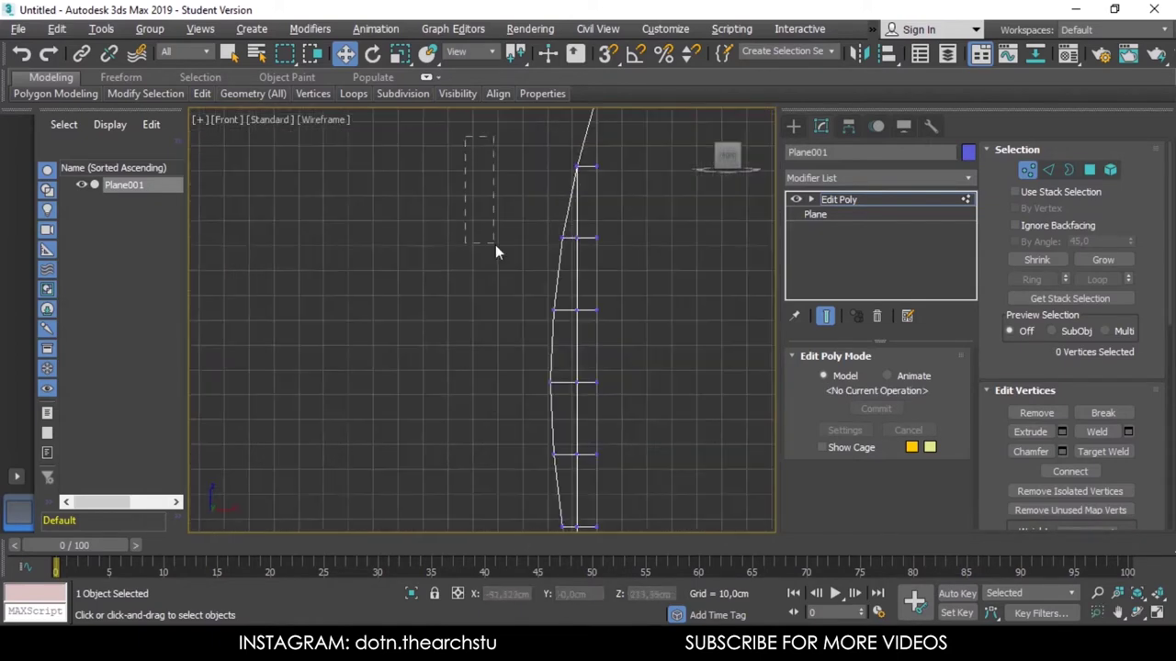
left_click_drag(621, 273, 625, 274)
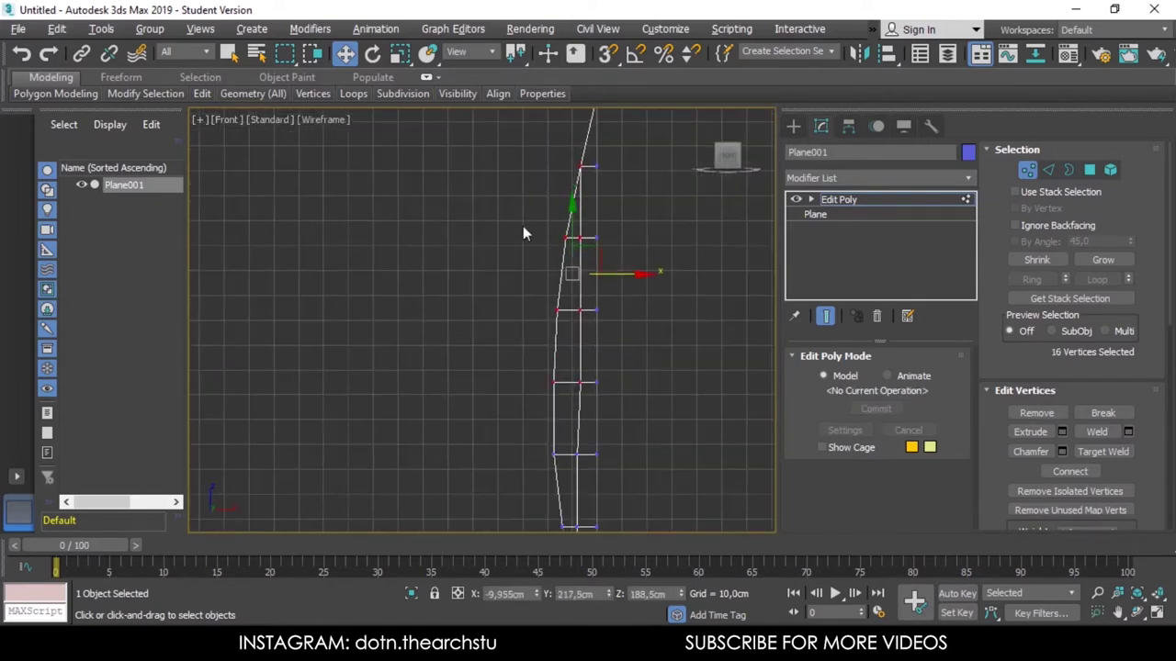
middle_click_drag(557, 461, 558, 214)
left_click(552, 425)
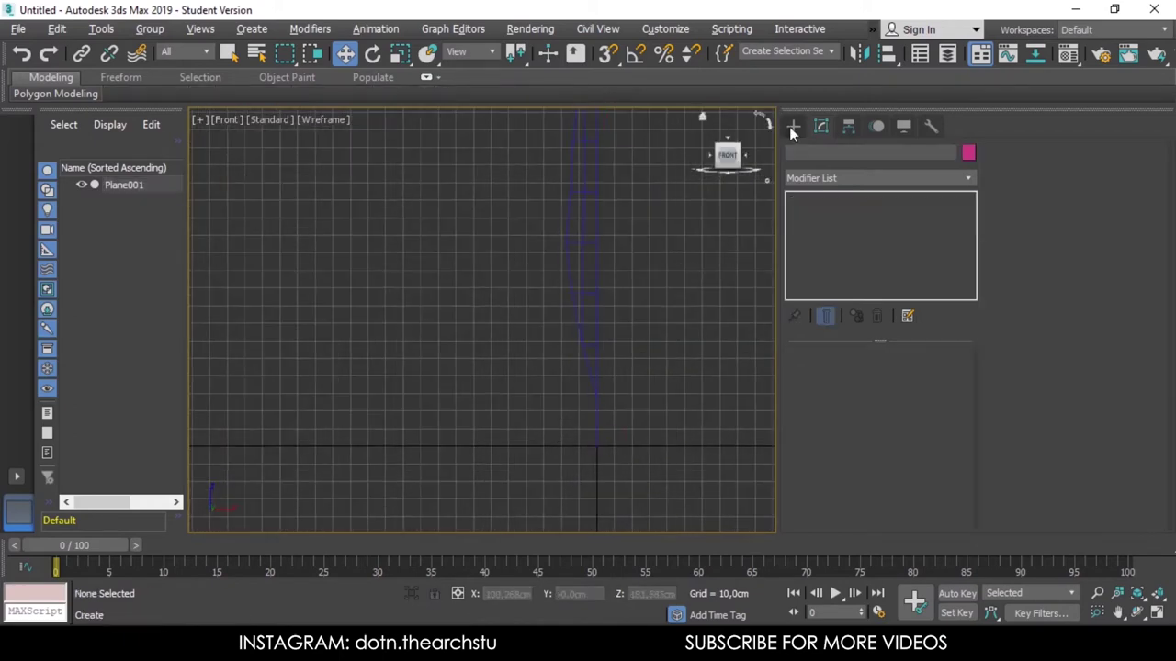
Step: Draw a snapped horizontal line, Line001, along the plane's bottom edge
left_click(793, 126)
left_click(327, 119)
left_click(386, 184)
key("g")
key("z")
left_click(812, 150)
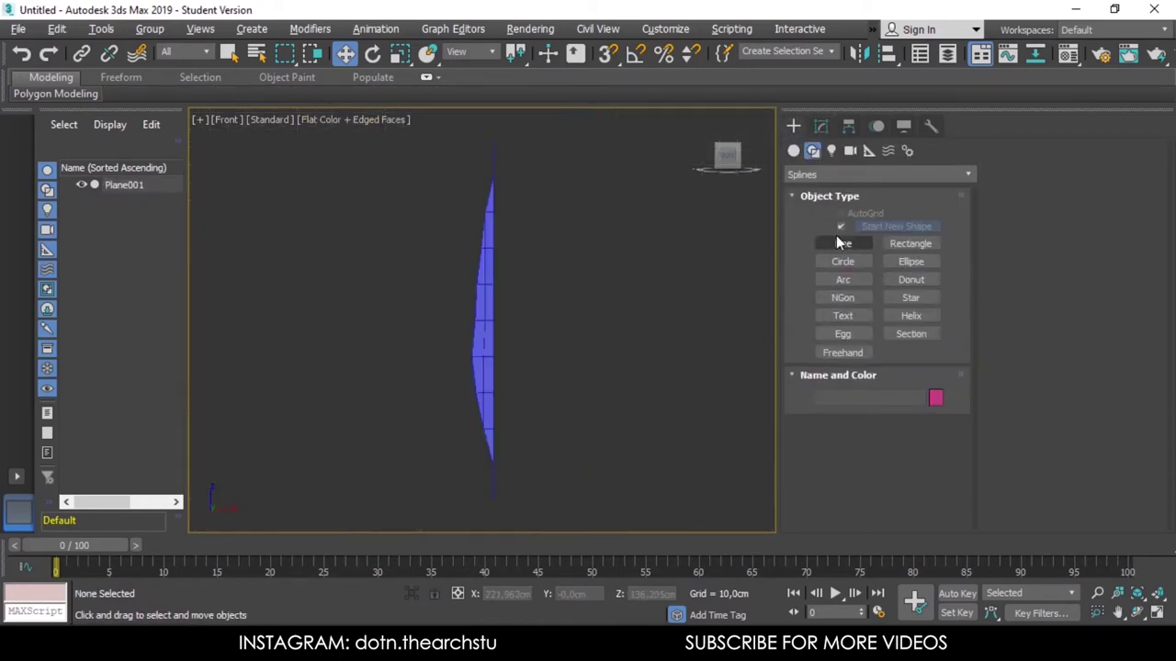
left_click(843, 243)
key("s")
left_click(491, 464)
left_click(231, 462)
right_click(230, 462)
middle_click_drag(332, 433, 382, 418)
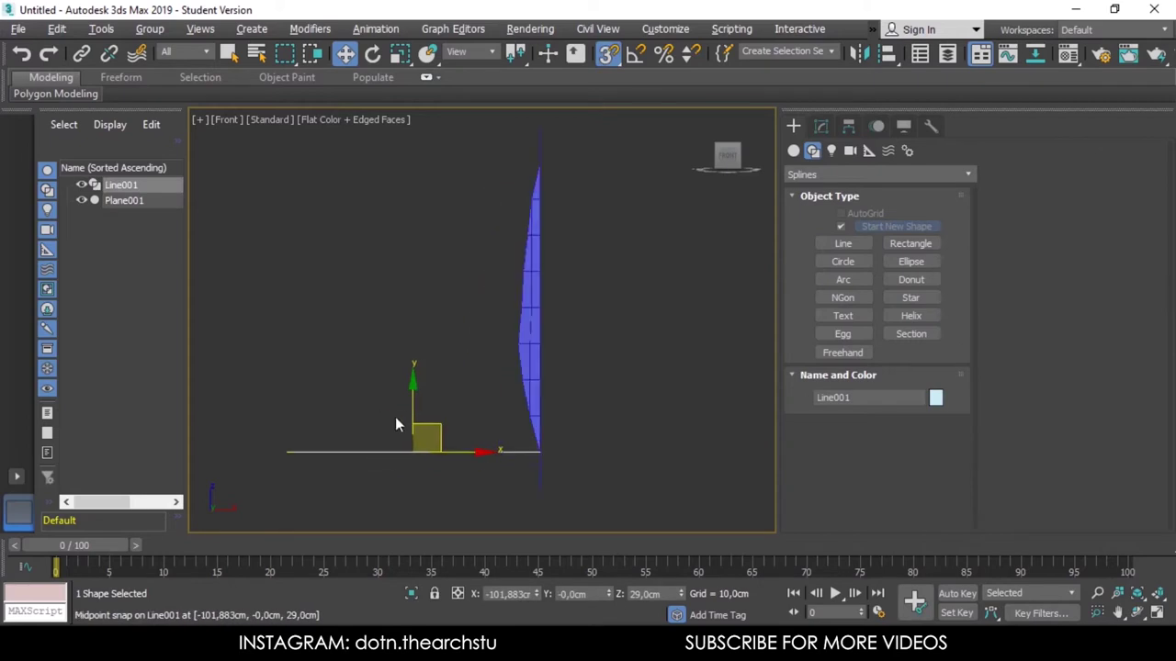
Step: Shift-copy the line upward as Line002 and place it at 79 cm height
left_click_drag(412, 407, 413, 351, "shift")
left_click(596, 394)
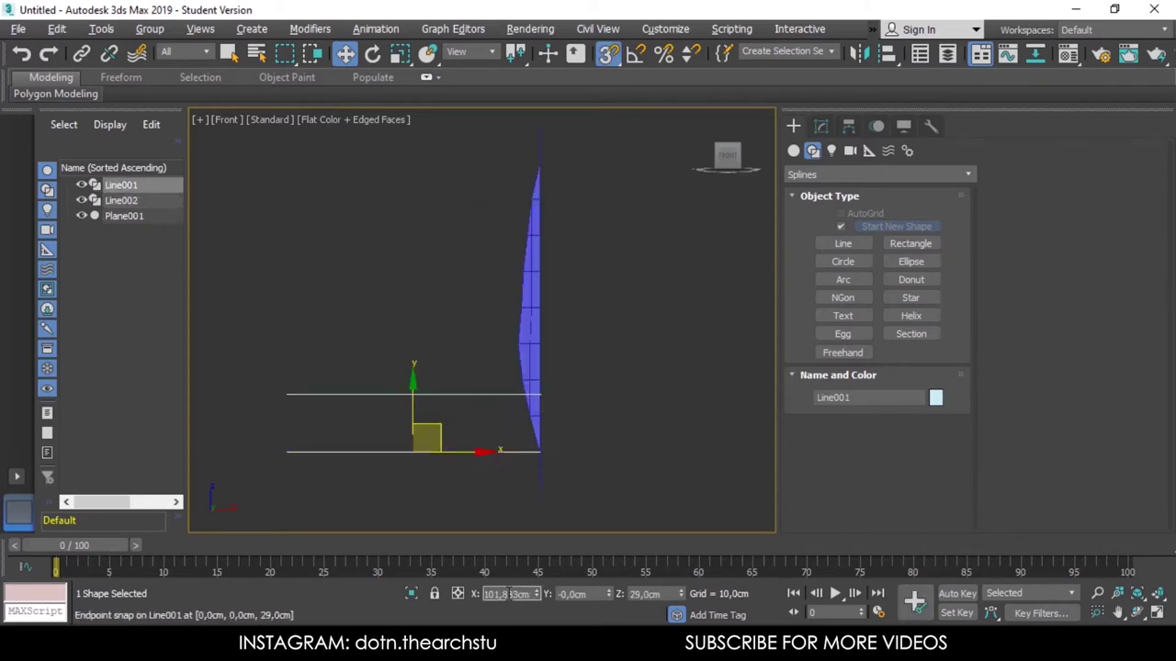
left_click(499, 361)
key("s")
left_click(459, 395)
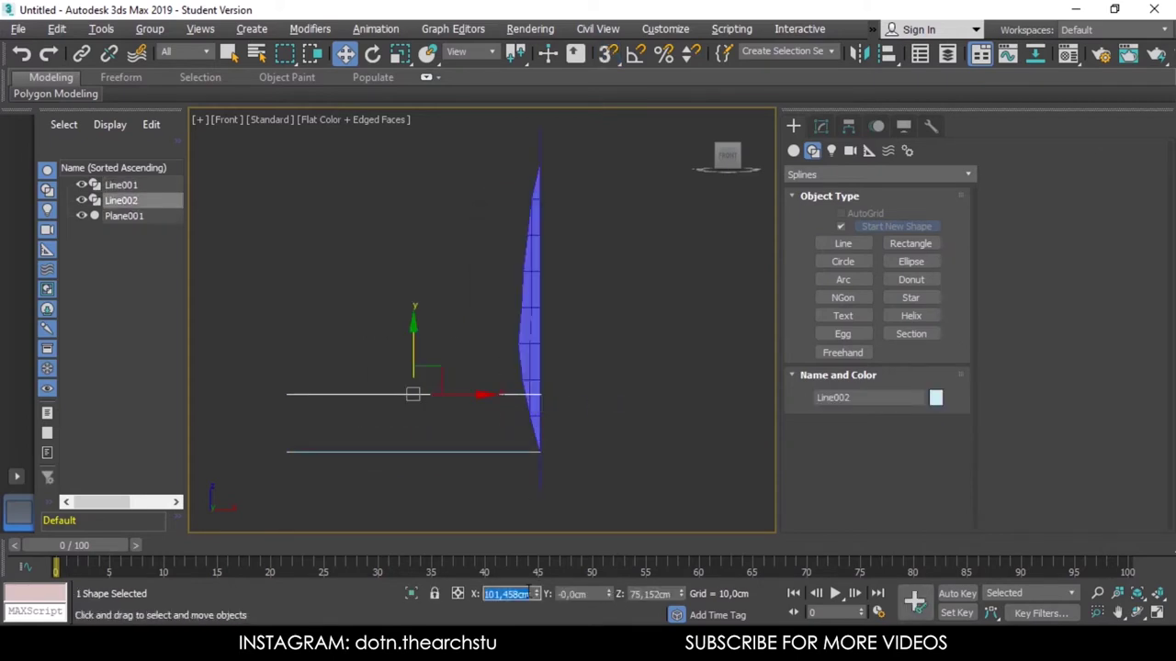
left_click(407, 449)
left_click(478, 410)
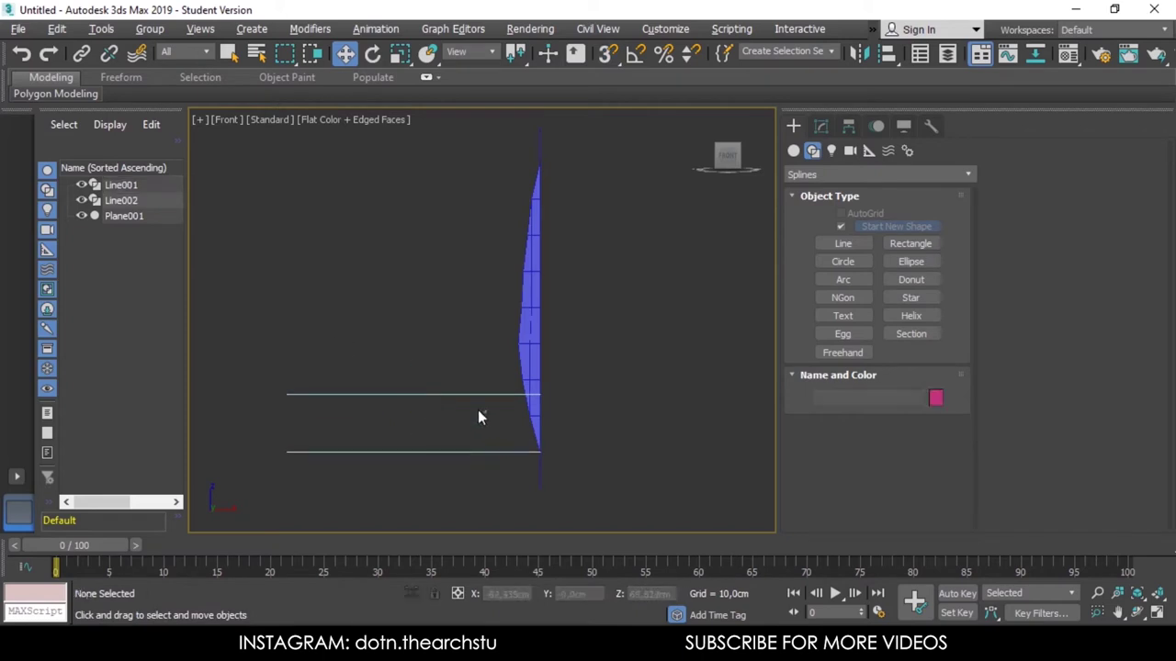
left_click(473, 394)
scroll(627, 395, "up", 2)
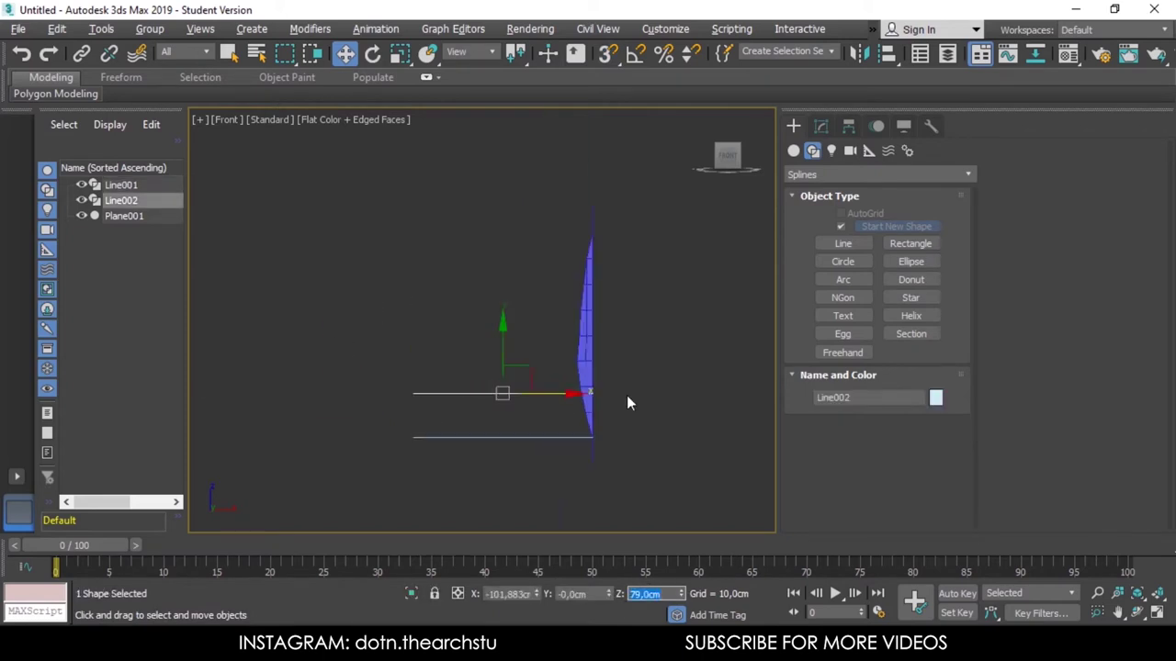
left_click(625, 395)
Step: Pull the plane's lower vertices left along X to widen its base into a ledge
left_click_drag(623, 315, 591, 361)
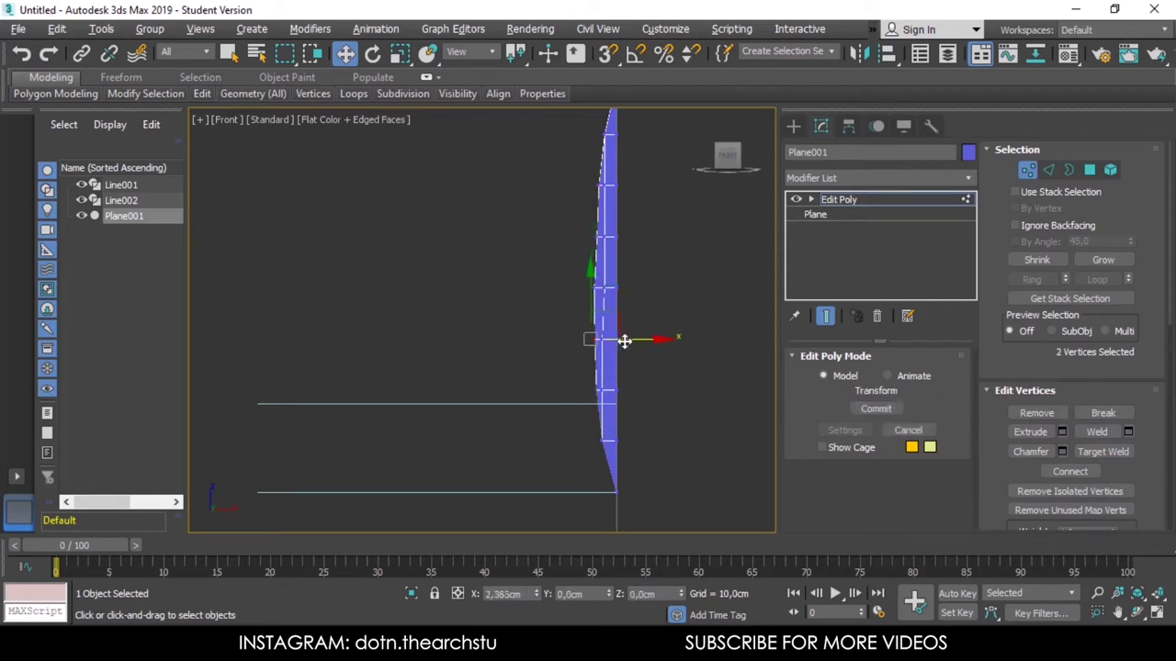
left_click(595, 288)
left_click_drag(631, 453, 575, 448)
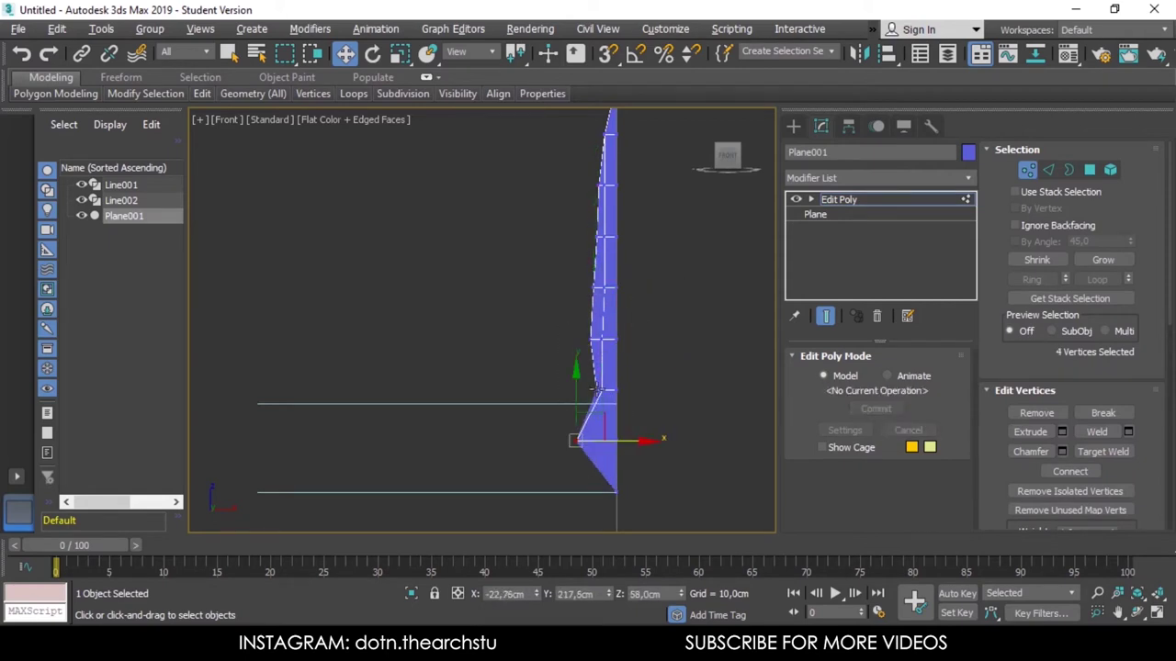
Step: Connect the selected edges with 3 horizontal cuts, adjusting pinch and slide
key("2")
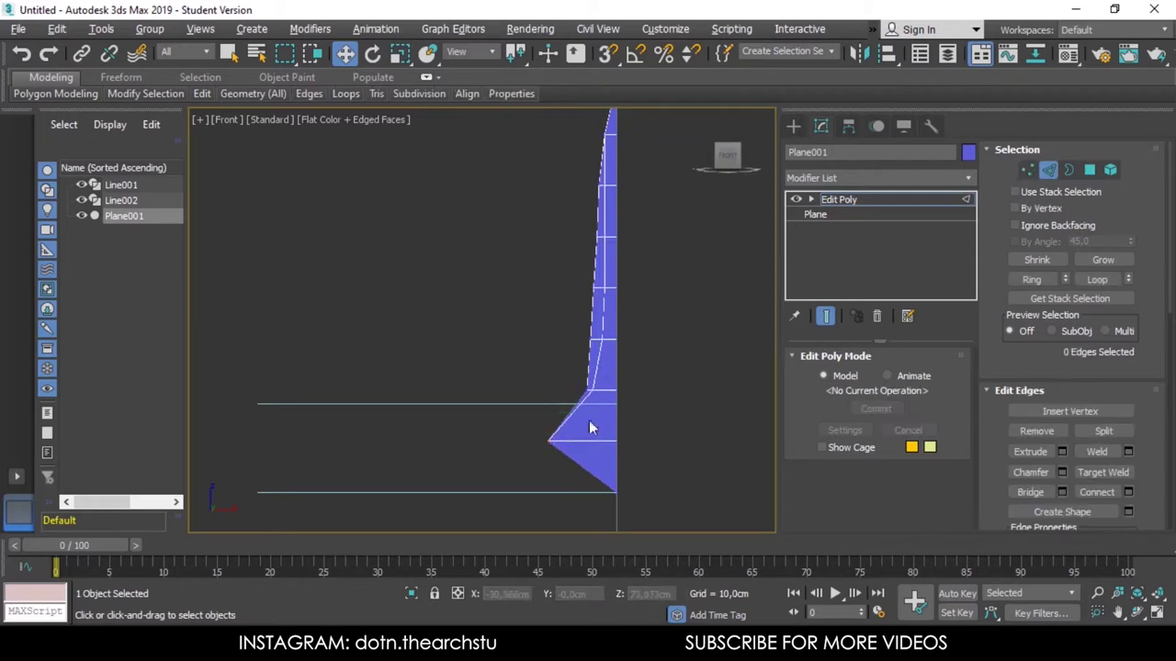
left_click(1129, 493)
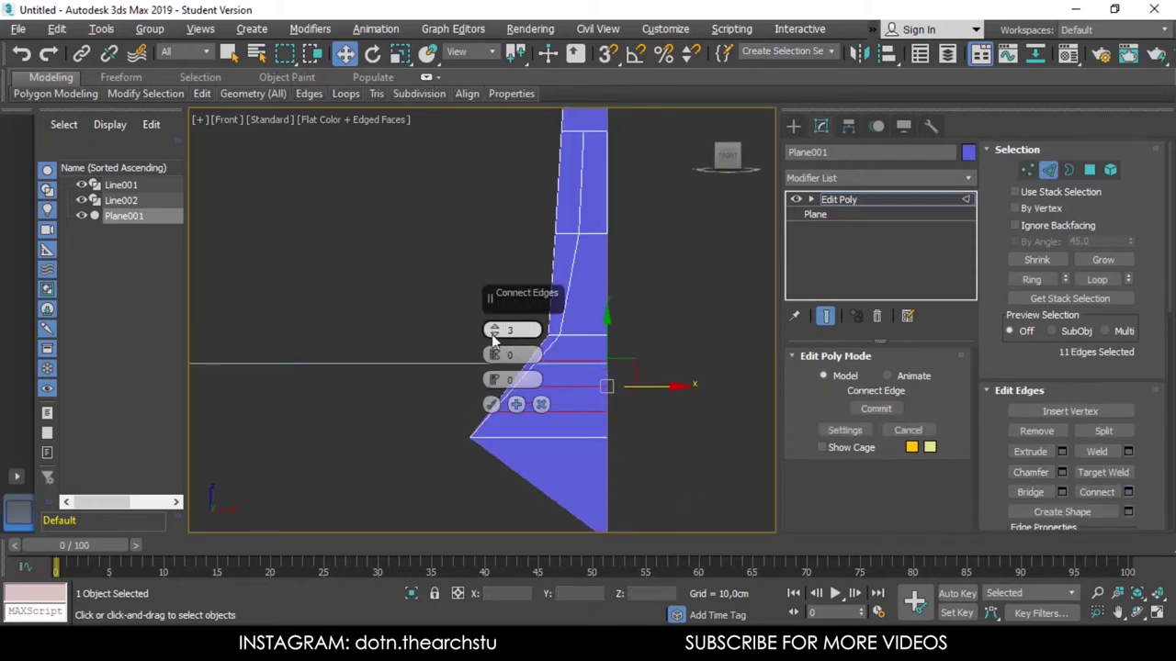
mouse_move(495, 354)
left_mouse_down()
mouse_move(494, 379)
mouse_move(494, 352)
left_mouse_up()
left_click(491, 404)
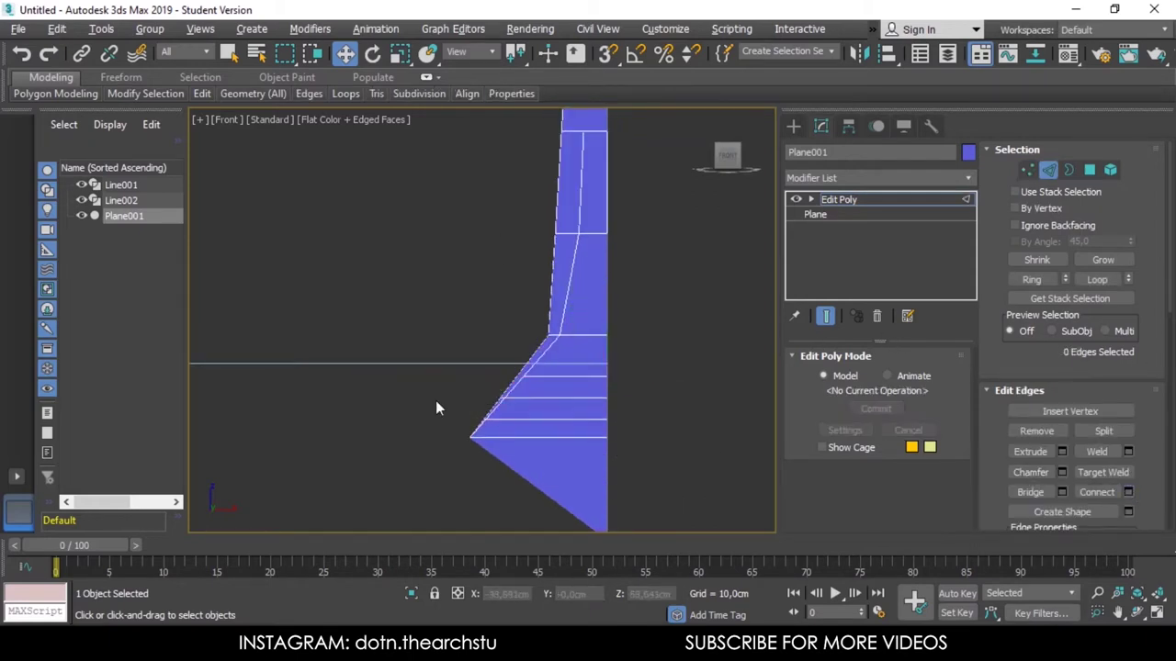
key("1")
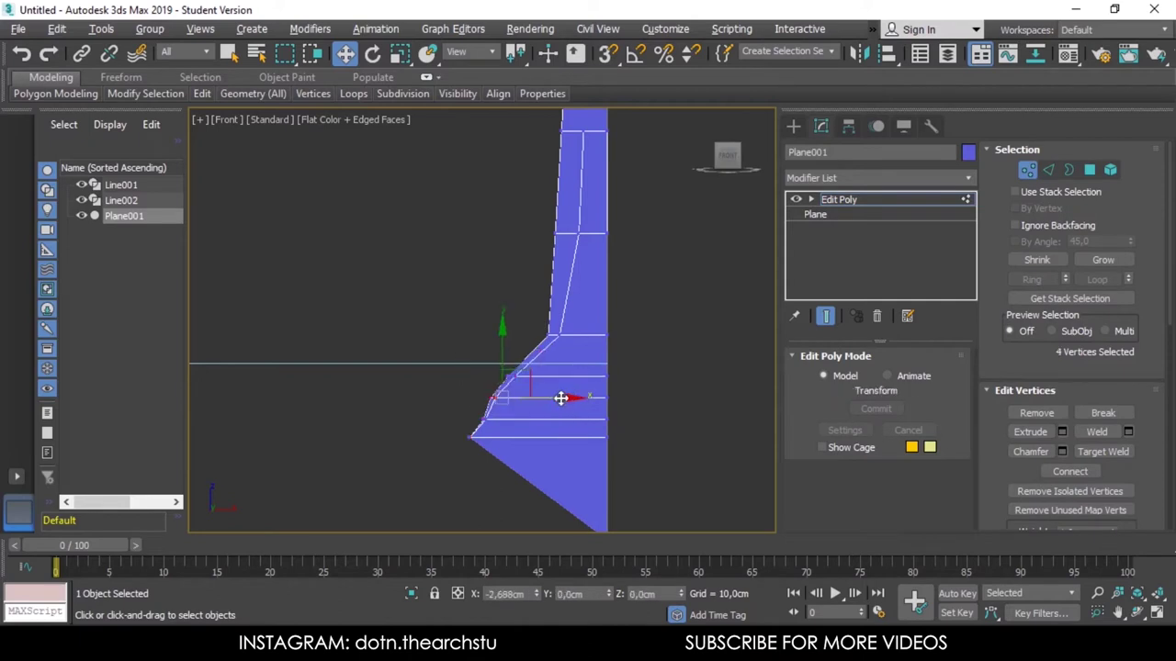
Step: Move the ledge's corner vertices so its left front edge stands vertical
left_click_drag(513, 429, 488, 439)
middle_click_drag(498, 442, 507, 285)
left_click_drag(507, 286, 505, 328)
middle_click_drag(504, 328, 474, 323)
left_click_drag(508, 328, 501, 332)
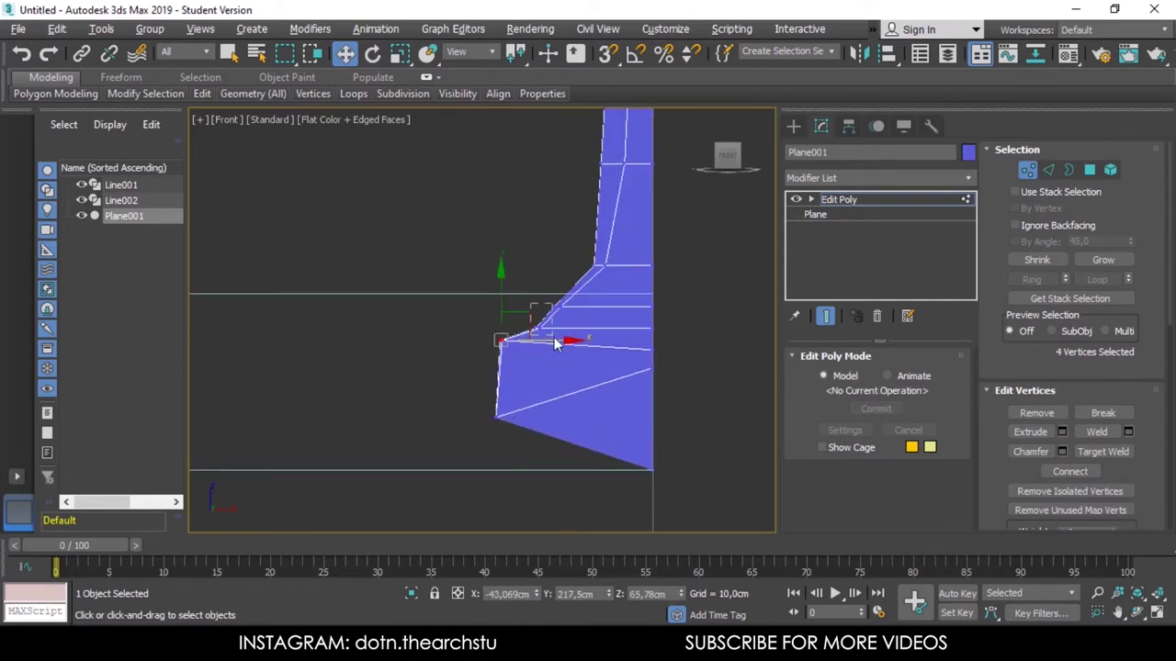
Step: Raise the ledge's top vertices up and right onto the horizontal edge to form an angled top
left_click(549, 317, "ctrl")
scroll(548, 319, "up", 3)
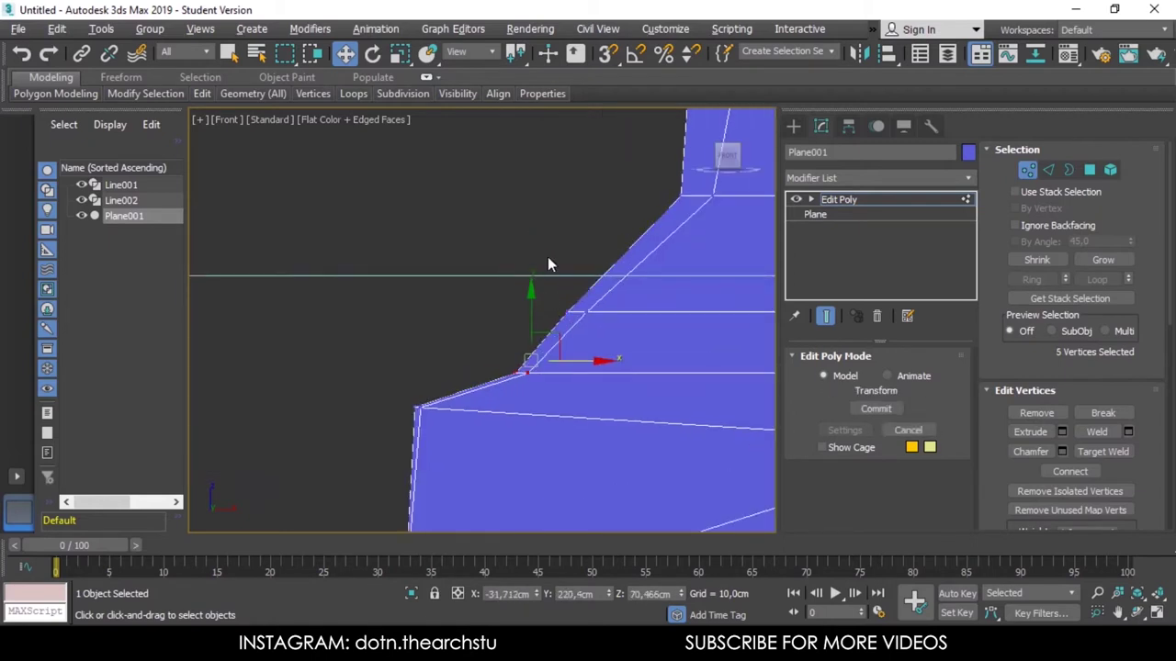
left_click_drag(543, 340, 643, 273)
mouse_move(398, 284)
left_mouse_down()
mouse_move(487, 354)
mouse_move(471, 276)
left_mouse_up()
Step: Return to the straight front view, select the lower-left vertices, then switch to Edge level
left_click(701, 117)
left_click(727, 158)
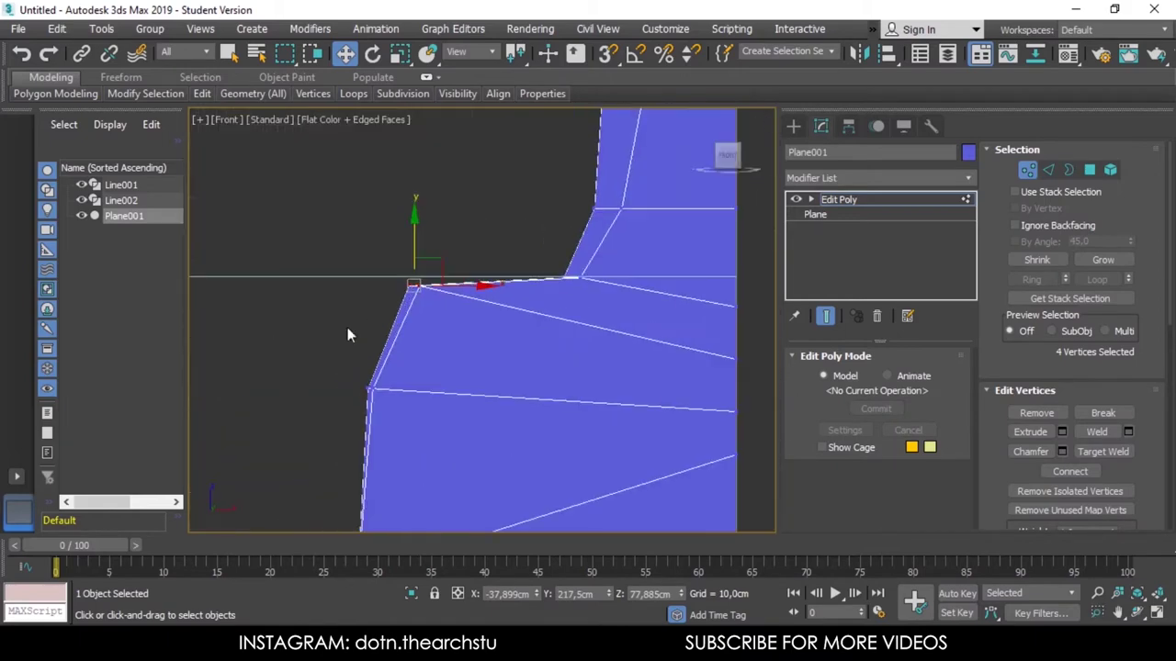
scroll(430, 310, "down", 2)
left_click_drag(391, 340, 464, 359)
left_click_drag(391, 431, 461, 449)
key("2")
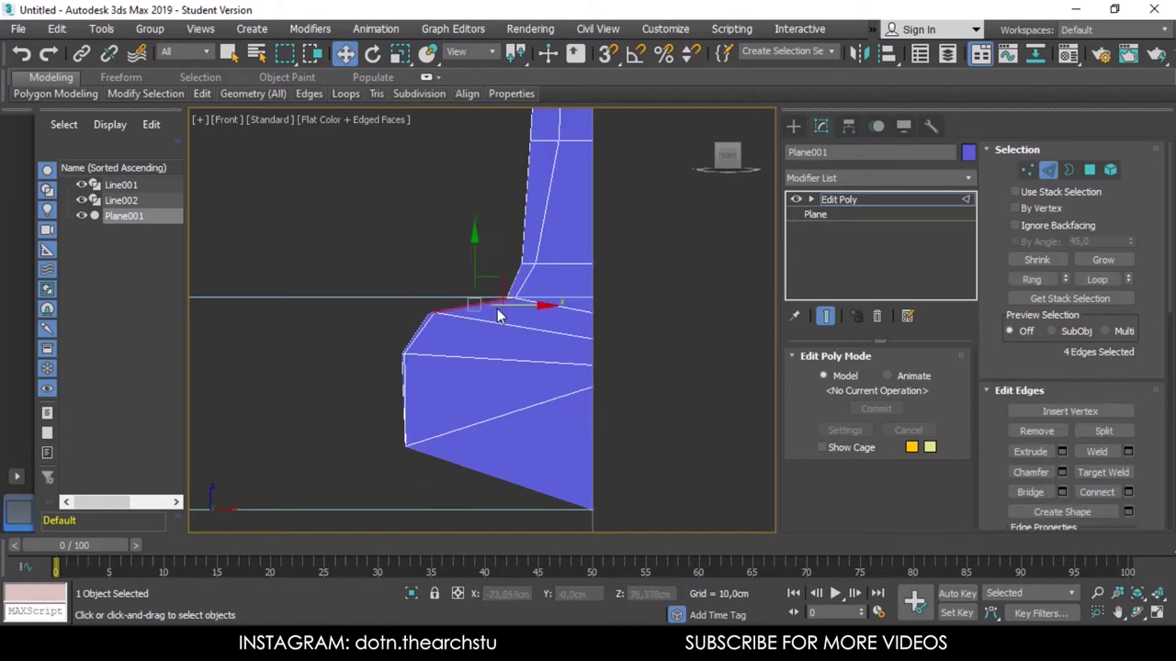
scroll(596, 327, "up", 4)
scroll(611, 377, "down", 2)
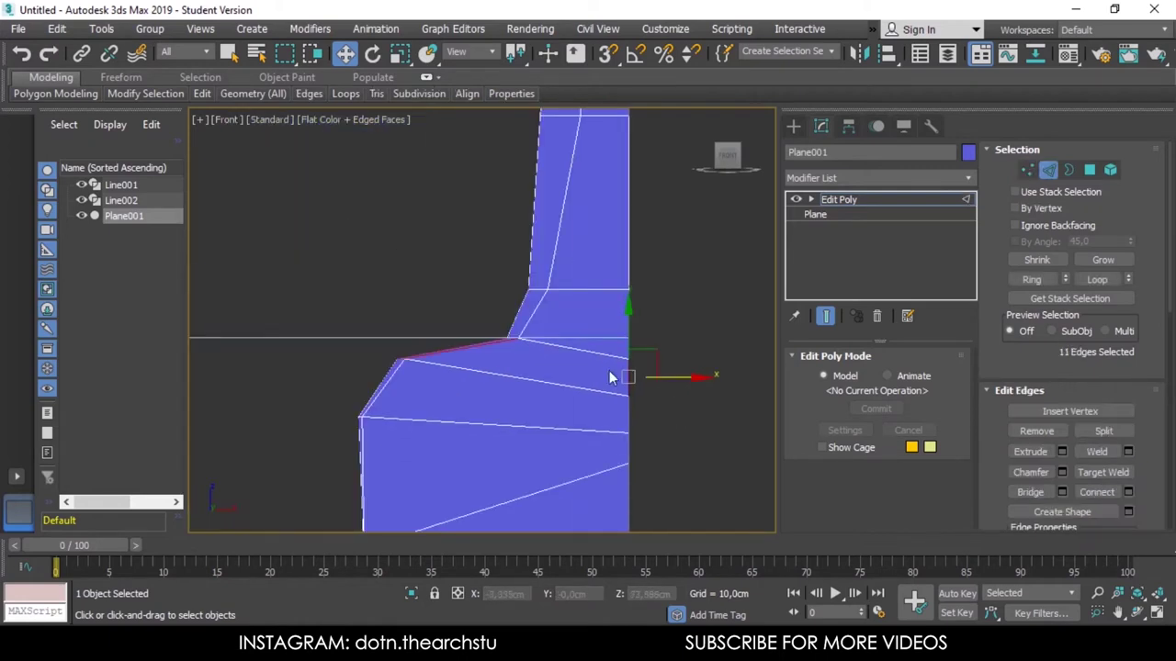
Step: Connect two edge selections on the ledge's upper slope with 3 cuts each
left_click(1128, 496)
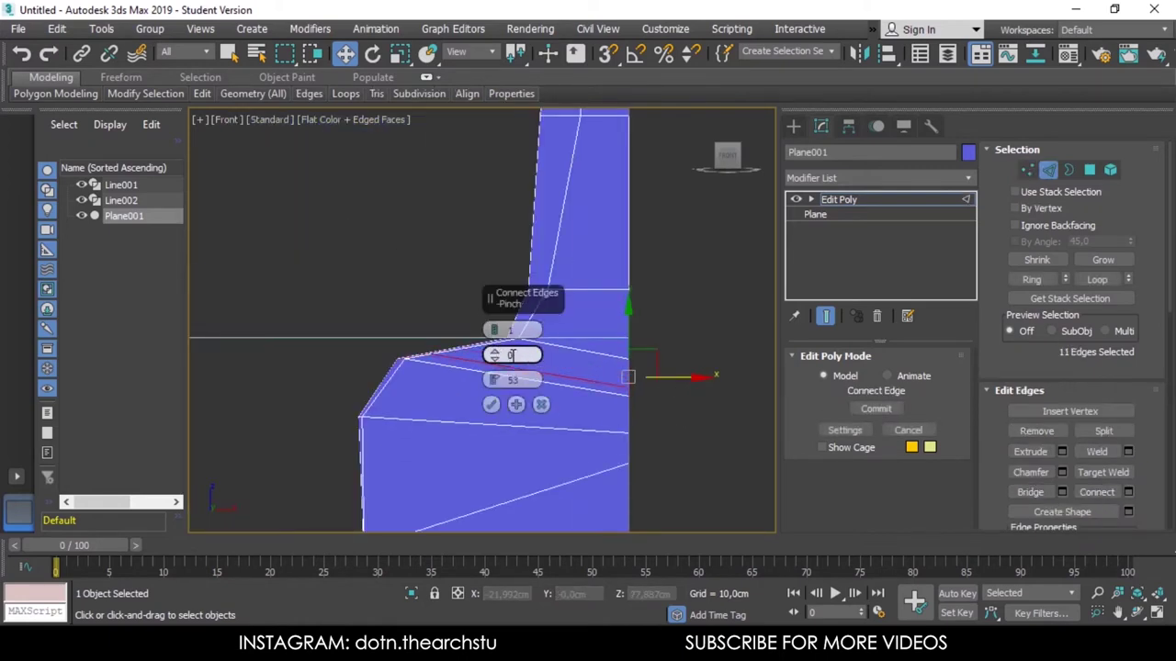
scroll(493, 334, "up", 2)
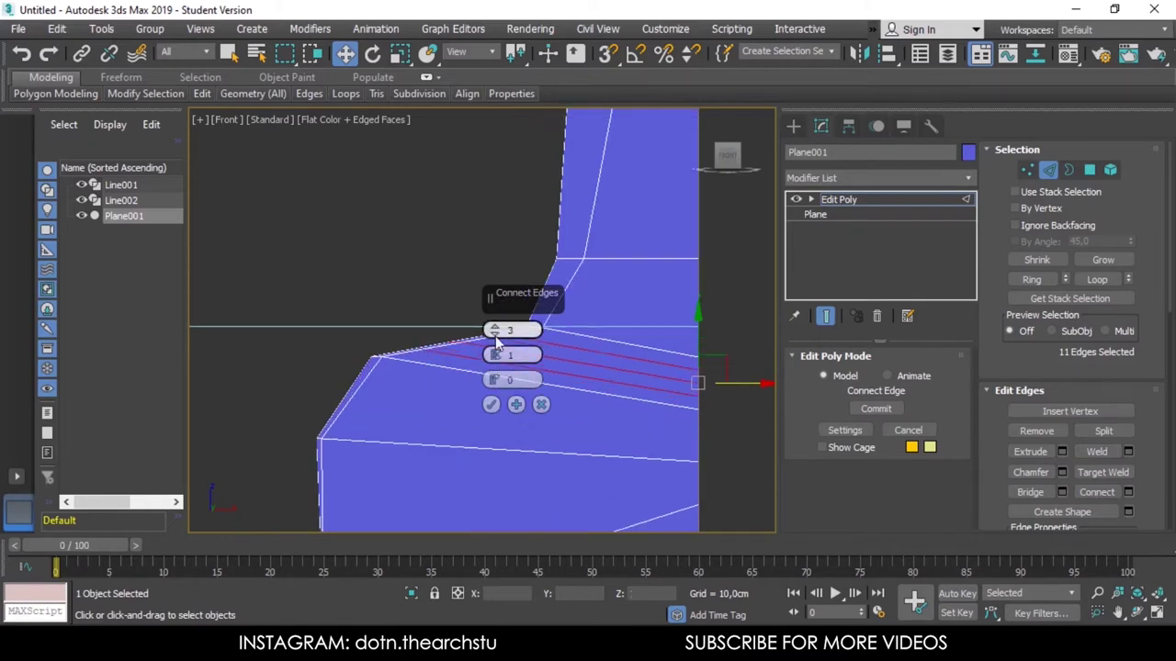
key("Return")
left_click_drag(312, 432, 311, 439)
left_click(1128, 493)
left_click(511, 404)
scroll(548, 339, "down", 2)
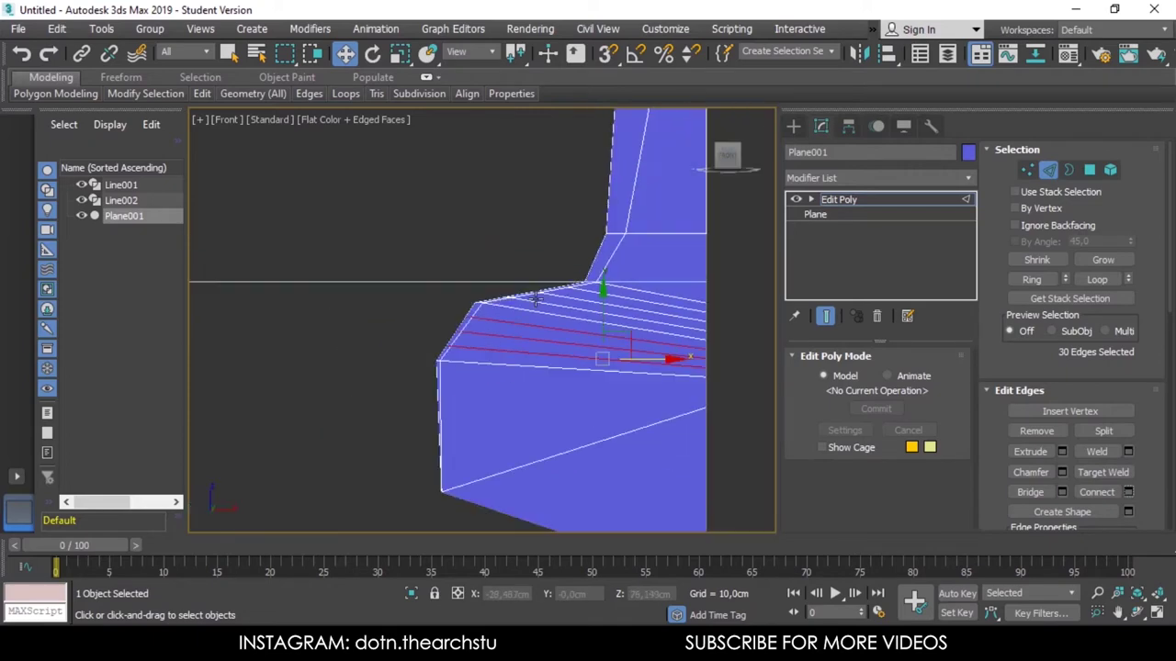
scroll(535, 298, "up", 2)
Step: In vertex mode, round the bulge's front corner by moving its corner and kink vertex rows along X
key("1")
middle_click_drag(535, 280, 610, 247)
mouse_move(610, 247)
left_mouse_down()
mouse_move(673, 289)
mouse_move(709, 254)
left_mouse_up()
left_click_drag(551, 254, 626, 308)
left_click_drag(591, 241, 453, 319)
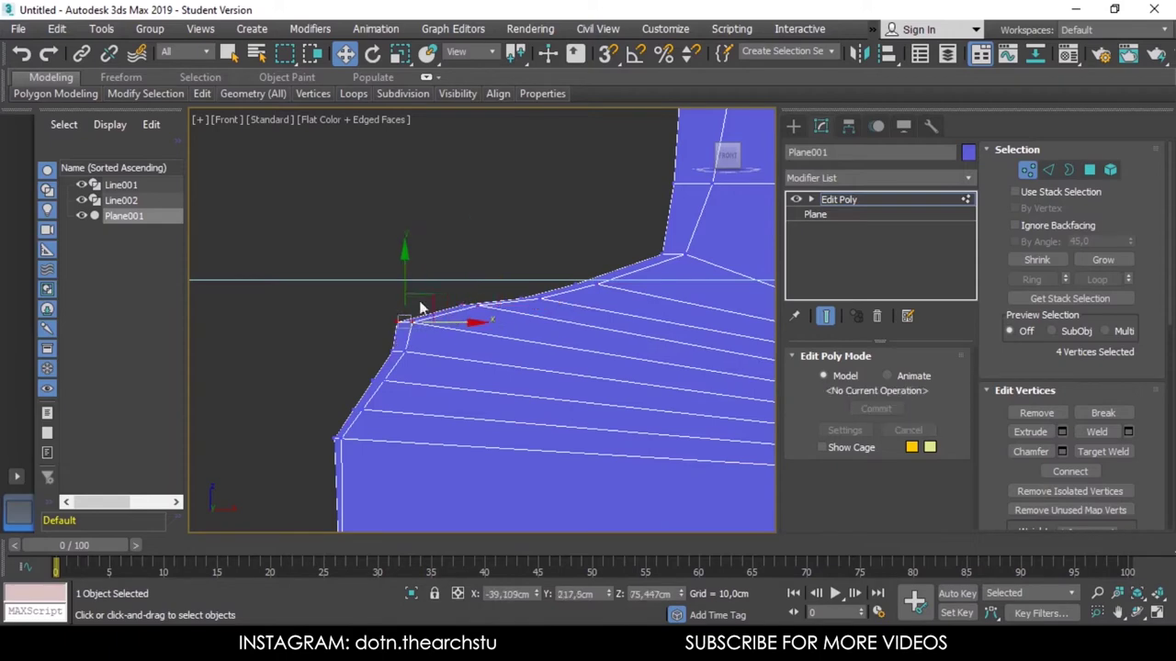
middle_click_drag(404, 345, 492, 373)
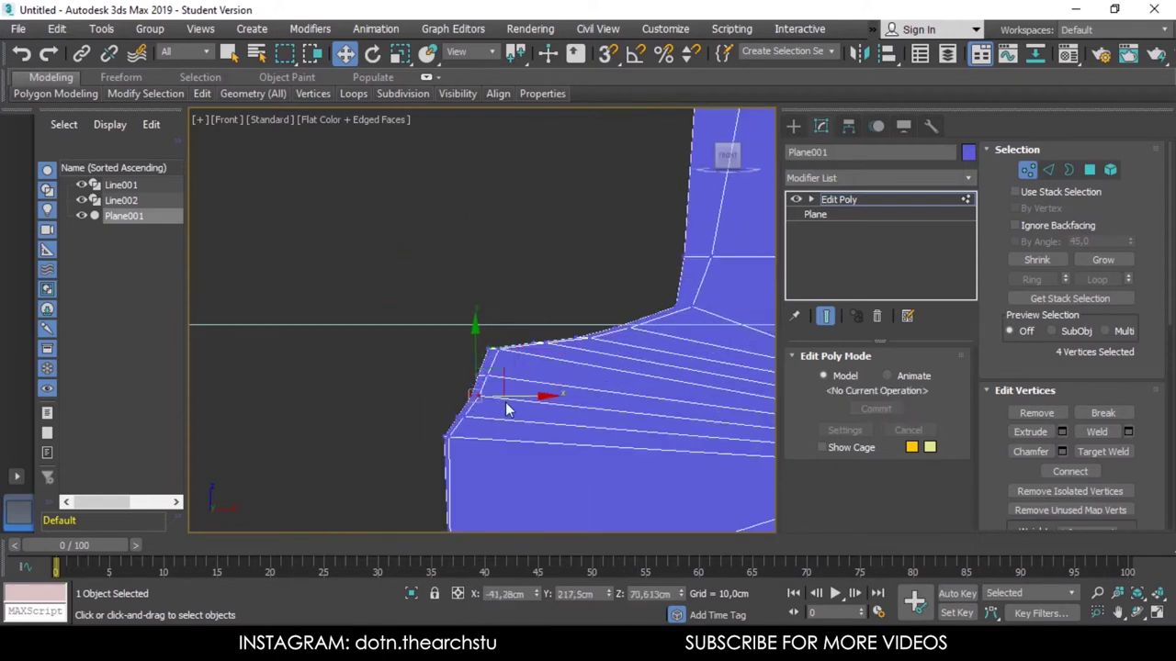
mouse_move(440, 411)
left_mouse_down()
mouse_move(505, 450)
mouse_move(543, 451)
left_mouse_up()
mouse_move(519, 379)
left_mouse_down()
mouse_move(531, 378)
mouse_move(484, 360)
left_mouse_up()
Step: Shift the upper bulge vertices along X so the ledge top slopes smoothly into the wall
left_click_drag(501, 425, 503, 429)
left_click_drag(468, 338, 547, 373)
left_click_drag(621, 365, 559, 341)
scroll(559, 341, "up", 2)
left_click_drag(627, 306, 708, 343)
left_click_drag(641, 316, 762, 336)
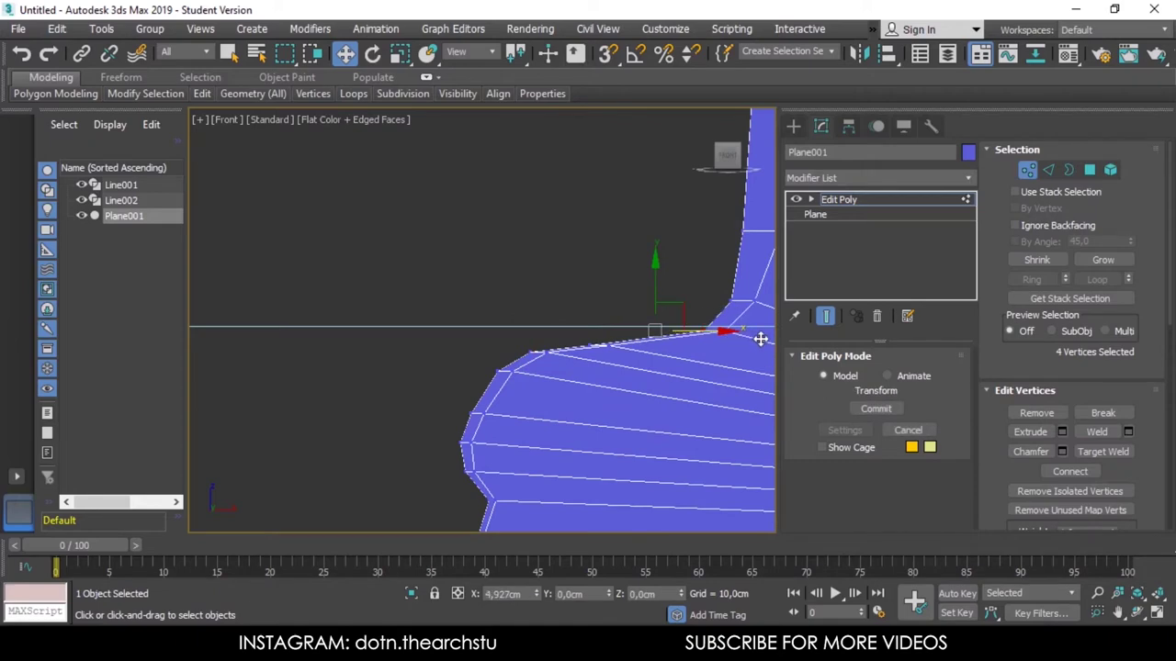
scroll(762, 336, "down", 2)
scroll(358, 349, "up", 2)
scroll(481, 338, "down", 2)
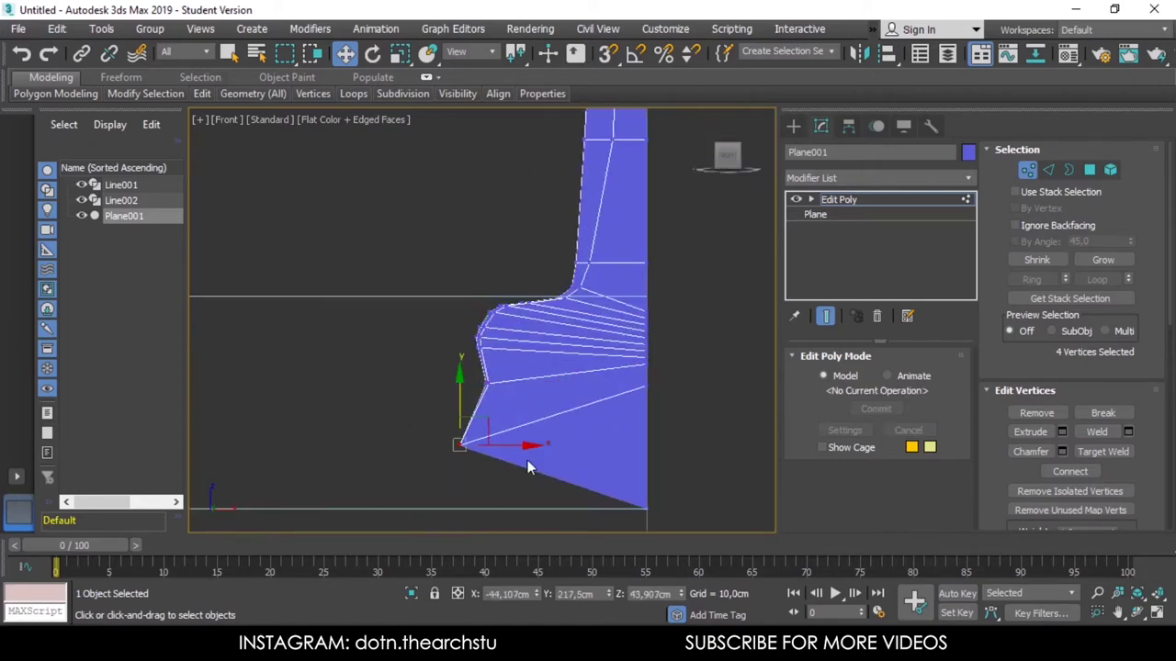
Step: Orbit in Perspective to check the curved profile, then return to the Front view
key("p")
mouse_move(431, 433)
middle_mouse_down("alt")
mouse_move(779, 138)
mouse_move(551, 283)
middle_mouse_up("alt")
key("F4")
mouse_move(371, 158)
middle_mouse_down("alt")
mouse_move(730, 158)
mouse_move(643, 183)
middle_mouse_up("alt")
key("F4")
key("f")
scroll(512, 356, "up", 2)
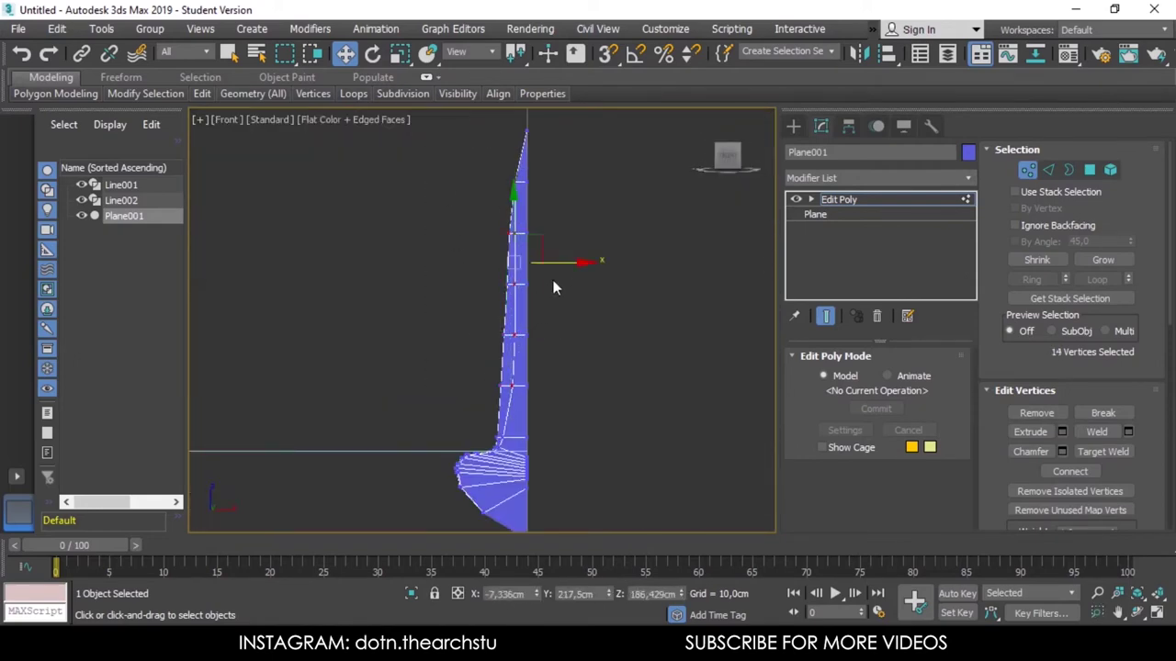
Step: Select the middle vertex row across the wall and push it left along X
left_click(506, 197)
left_click(498, 205)
left_click(728, 161)
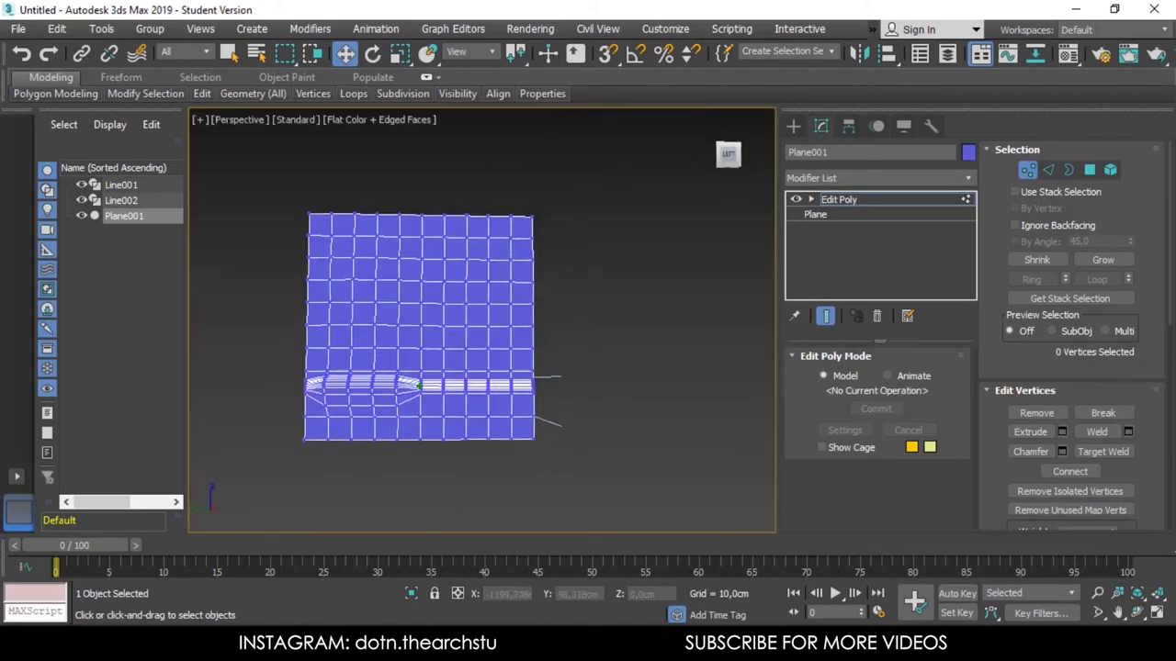
key("f")
key("l")
key("F3")
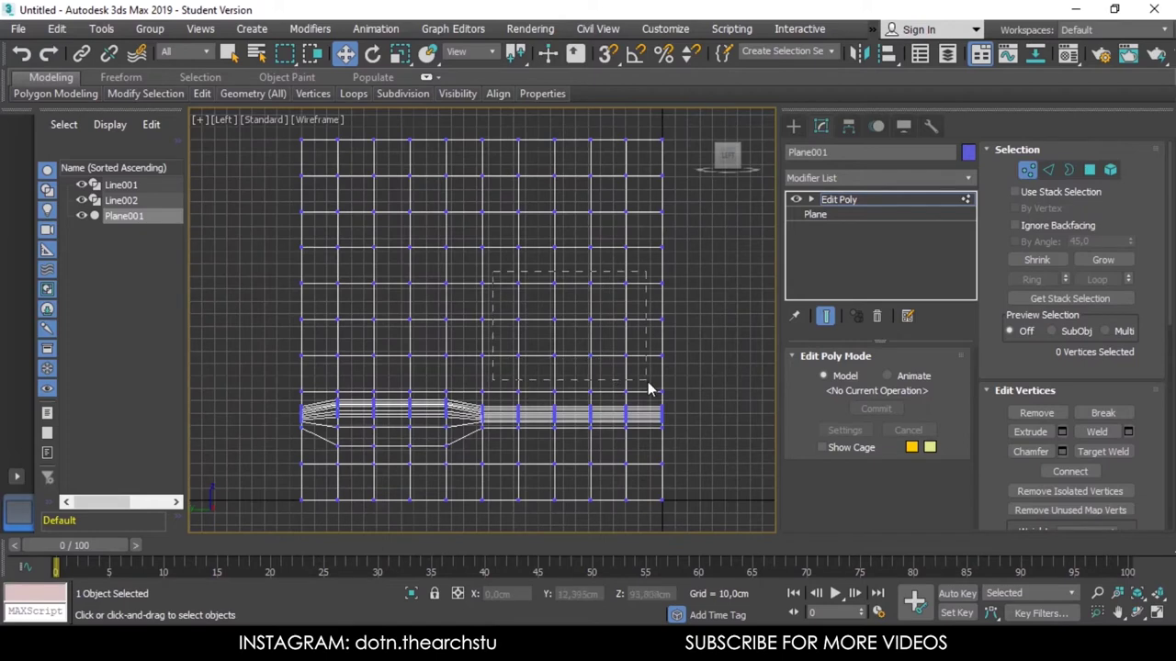
left_click_drag(647, 382, 648, 381)
key("f")
key("F3")
left_click_drag(542, 320, 525, 321)
scroll(524, 321, "up", 2)
mouse_move(451, 302)
left_mouse_down()
mouse_move(524, 341)
mouse_move(501, 328)
left_mouse_up()
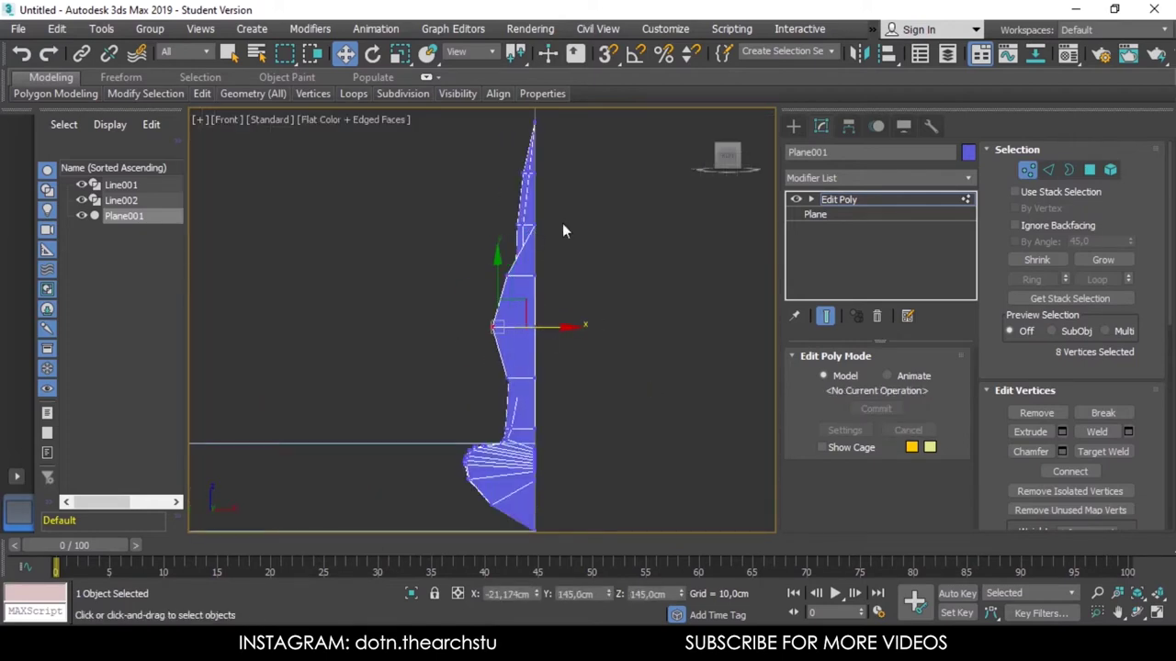
Step: Select the vertices near the top and move them left along X
key("p")
mouse_move(563, 230)
middle_mouse_down("alt")
mouse_move(533, 239)
mouse_move(562, 269)
middle_mouse_up("alt")
left_click(562, 269)
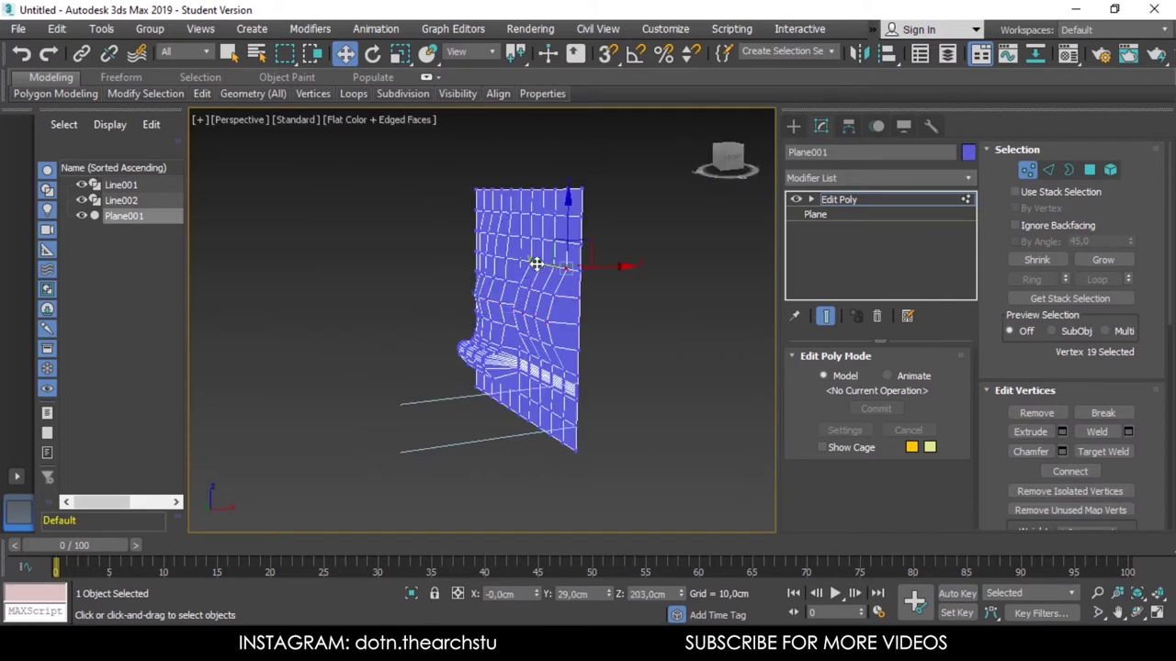
key("l")
key("f")
mouse_move(518, 160)
left_mouse_down()
mouse_move(605, 188)
mouse_move(465, 312)
left_mouse_up()
key("l")
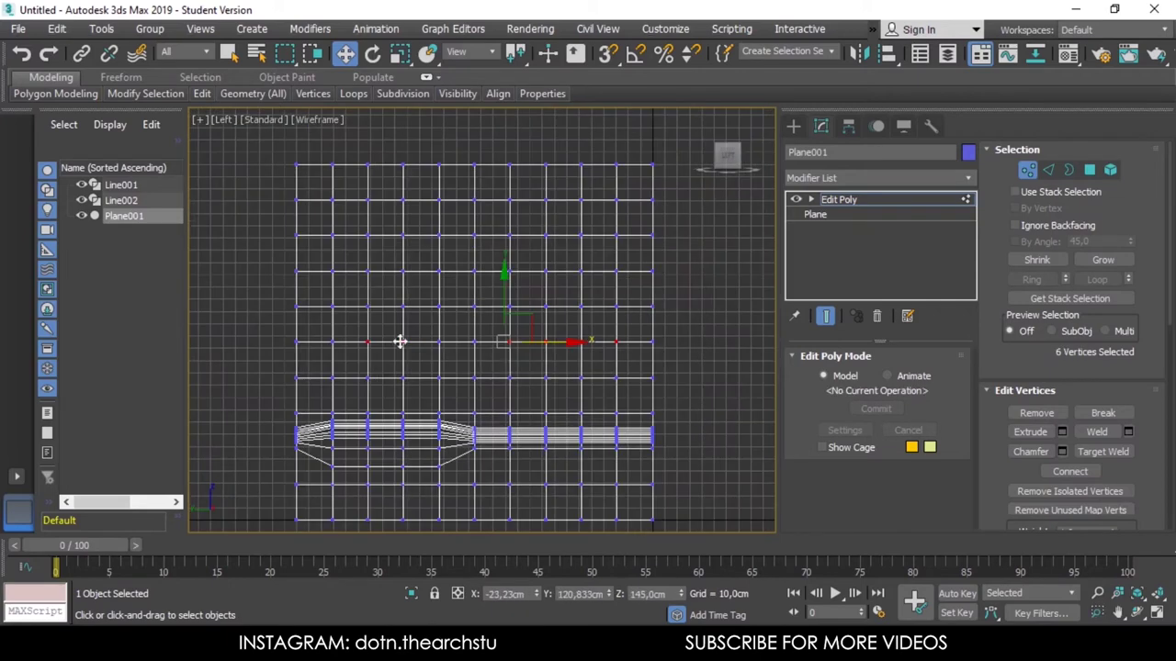
key("p")
key("f")
left_click_drag(564, 317, 563, 327)
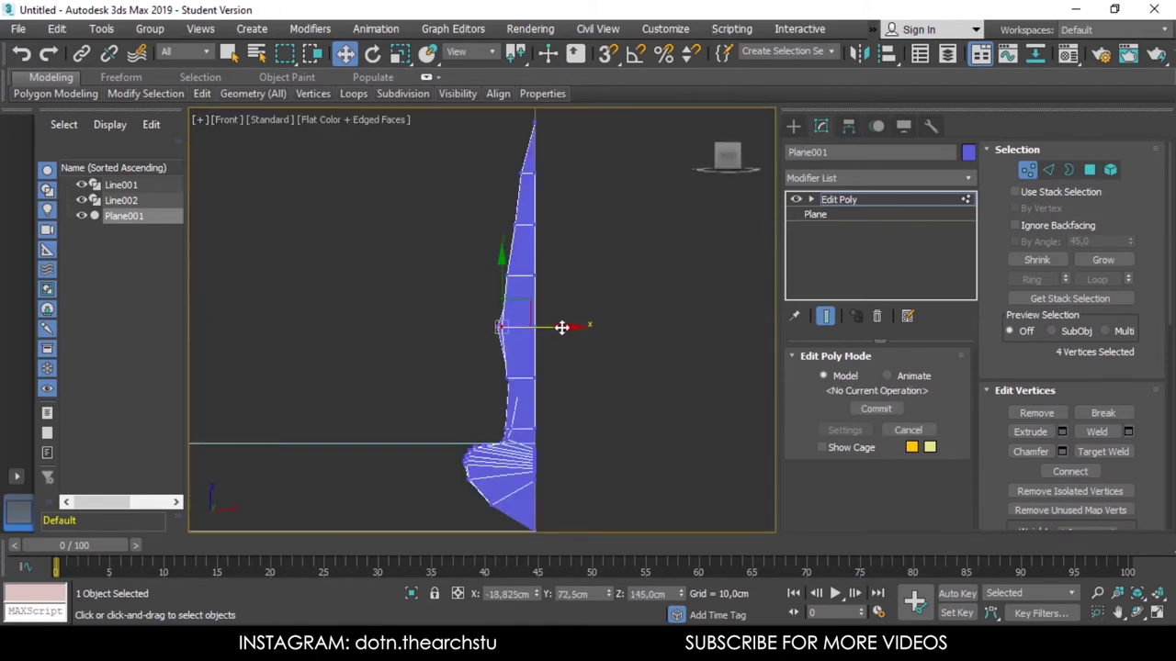
Step: Shift the lower bulge vertices further sideways along X to reshape the ledge
key("p")
middle_click_drag(446, 355, 512, 276, "alt")
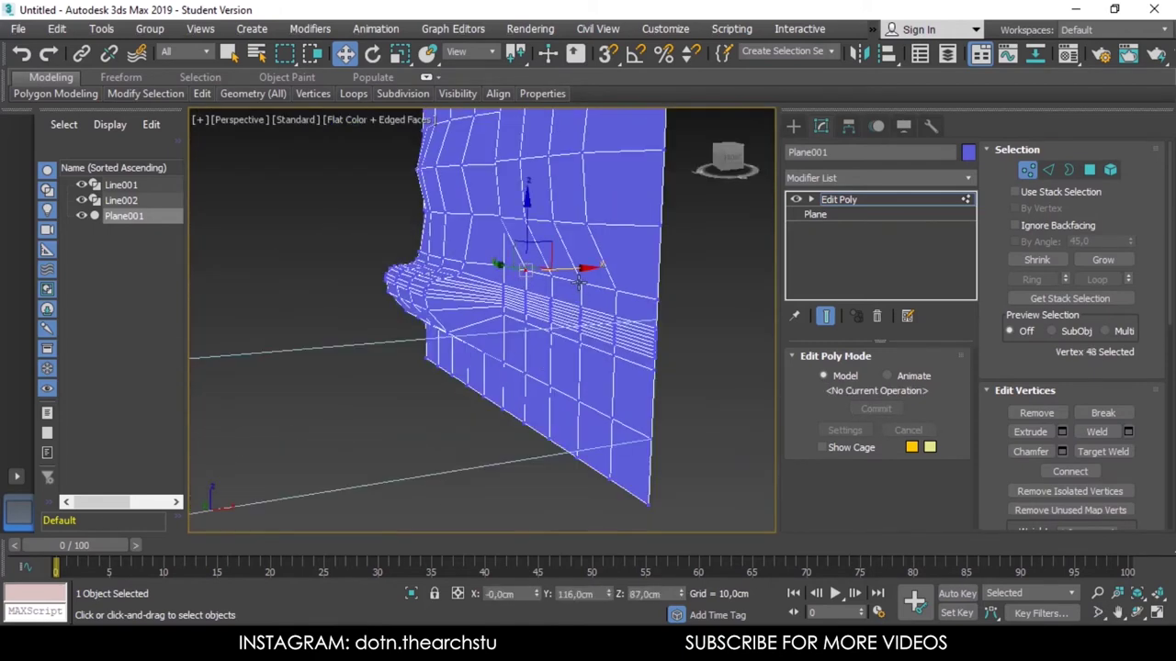
key("l")
key("f")
left_click_drag(647, 418, 622, 415)
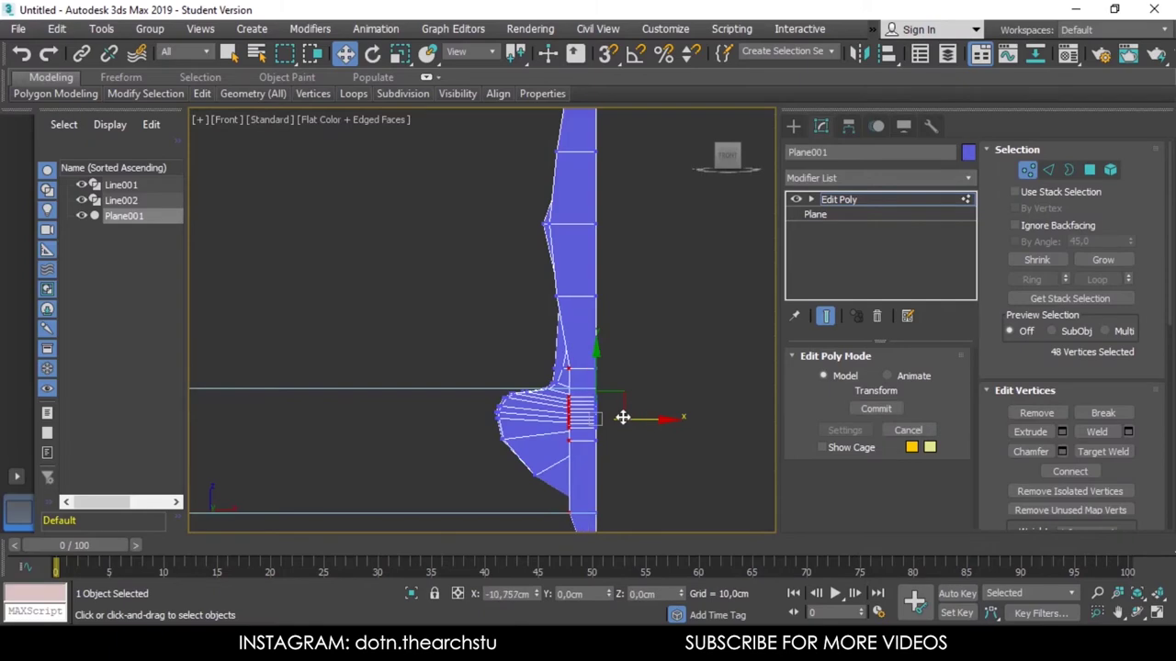
left_click_drag(632, 369, 619, 370)
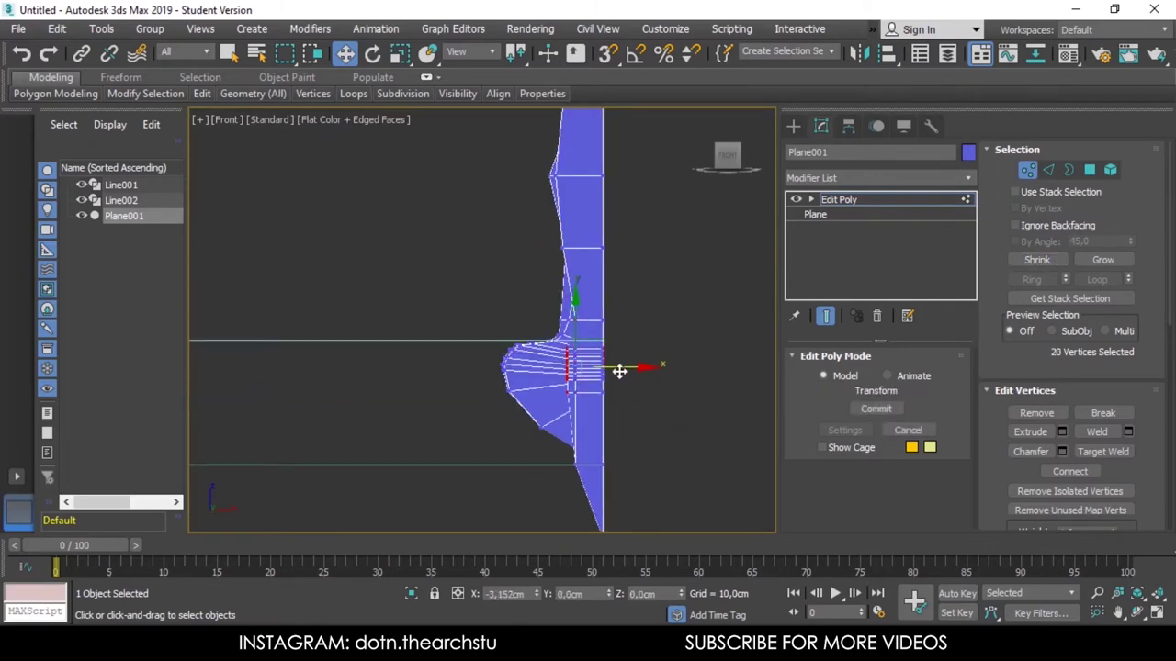
Step: Leave sub-object editing and convert Plane001 to an Editable Poly
key("p")
key("2")
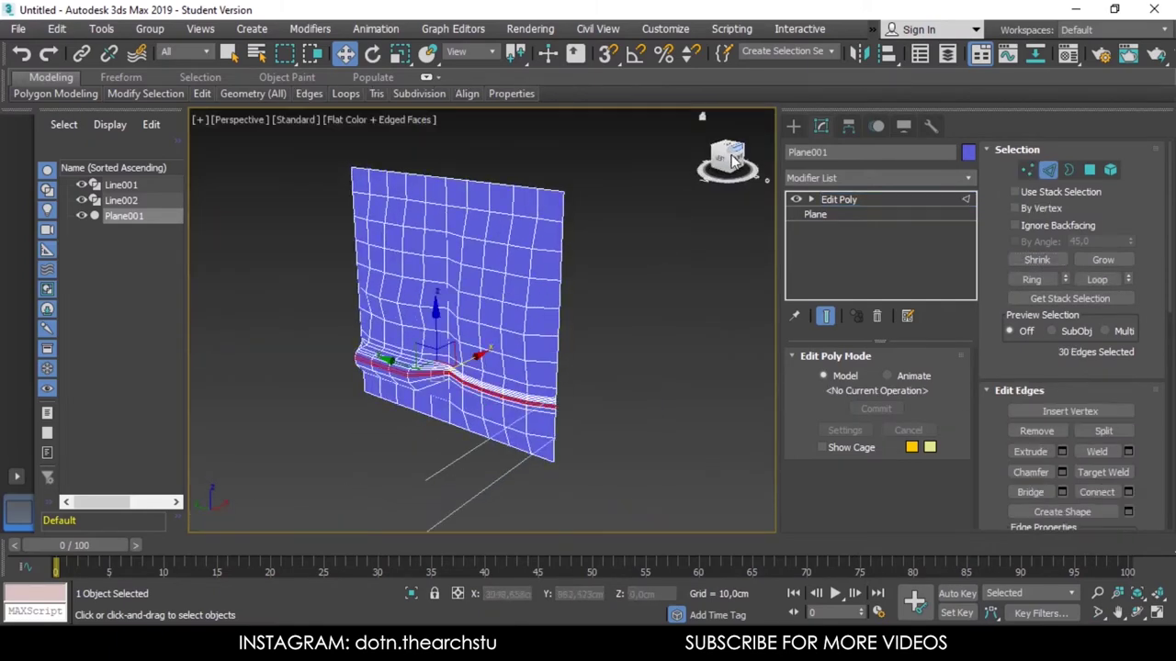
left_click(609, 253)
middle_click_drag(609, 254, 542, 266, "alt")
right_click(533, 267)
left_click(736, 469)
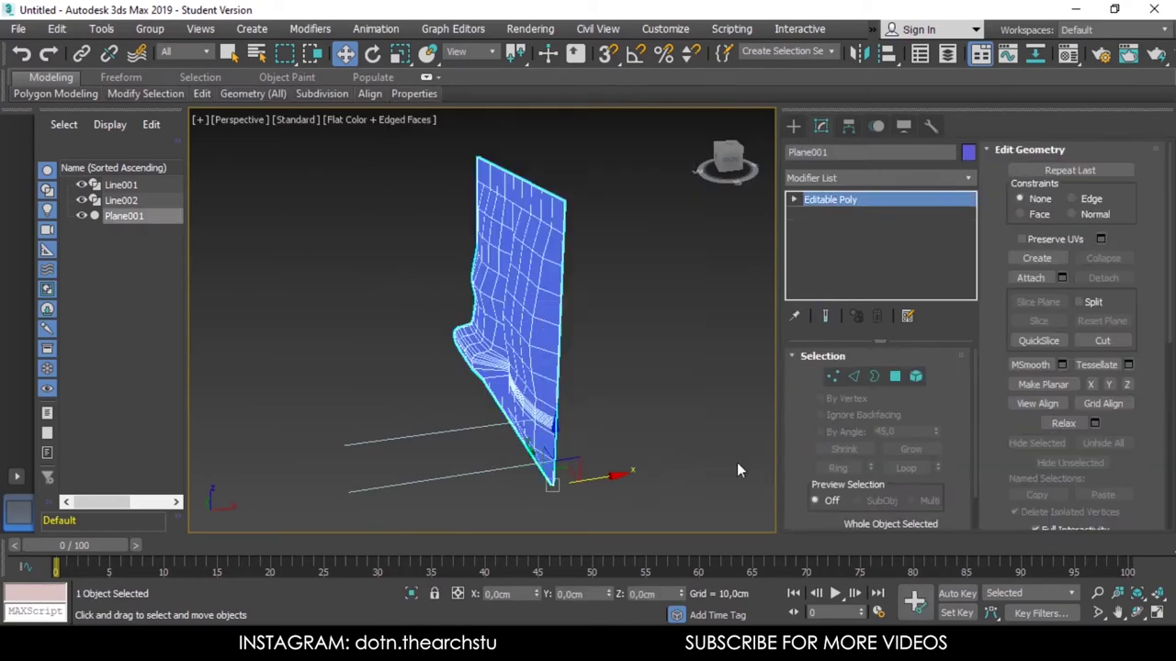
Step: Add a Shell modifier with 5 cm inner thickness
left_click(900, 178)
left_click(902, 276)
left_click_drag(933, 377, 933, 349)
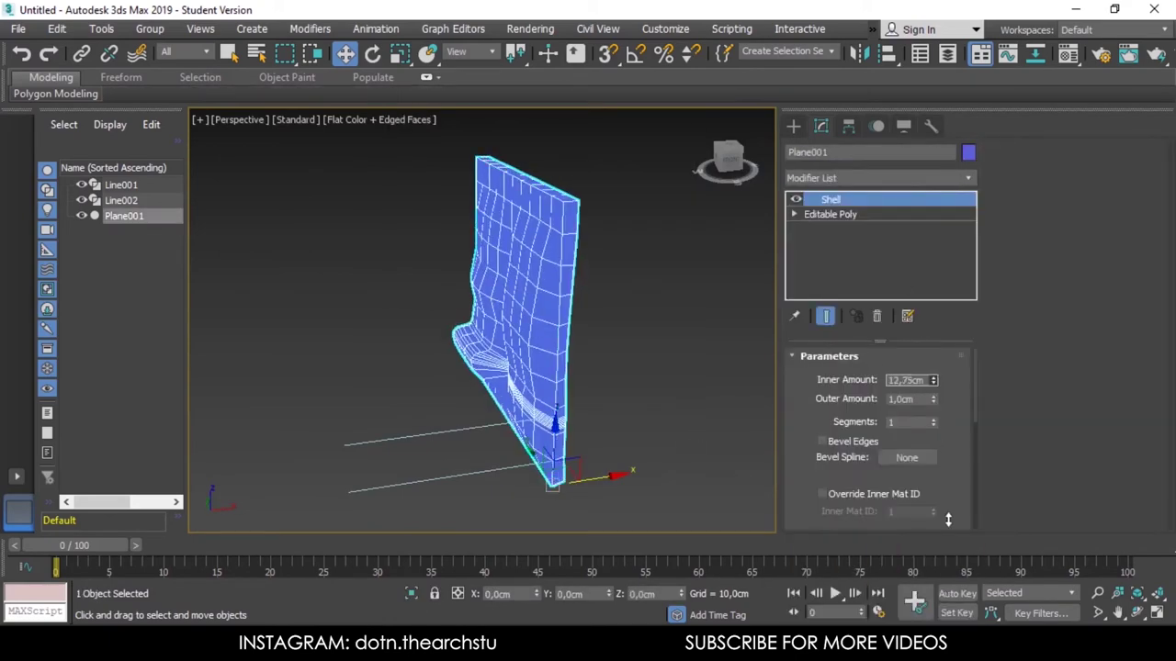
Step: Delete the two guide lines, Line001 and Line002
scroll(722, 415, "down", 5)
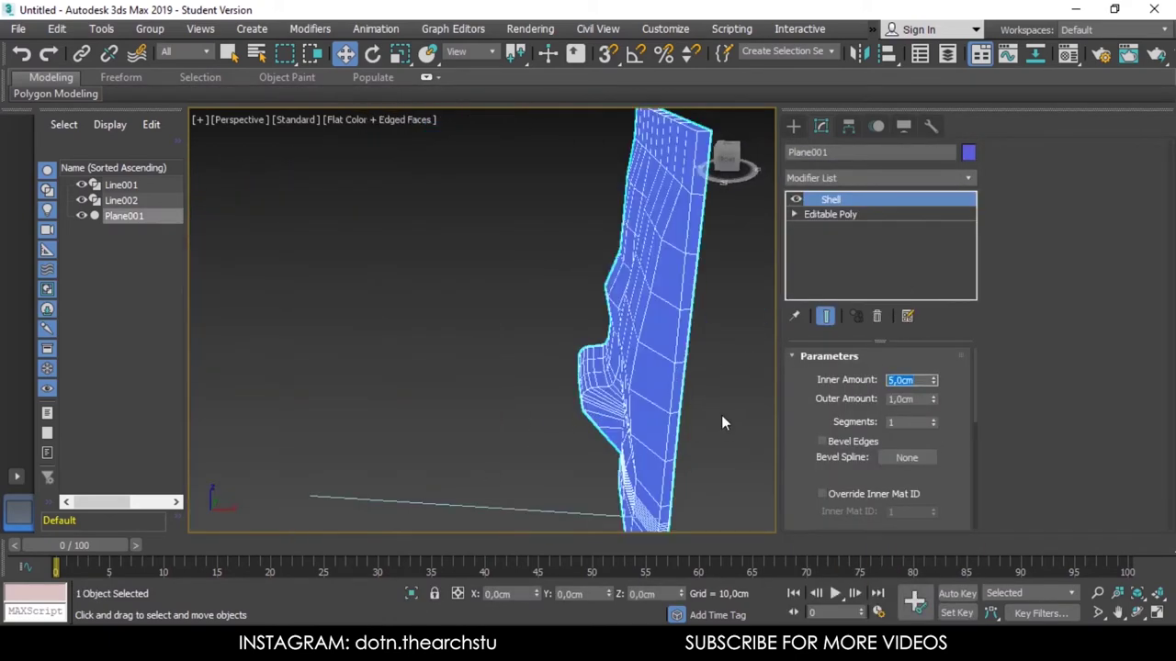
scroll(546, 441, "down", 3)
left_click_drag(478, 386, 546, 441)
key("Delete")
scroll(661, 273, "up", 3)
Step: Collapse the shelled plane to an Editable Poly and add a TurboSmooth modifier
left_click(617, 285)
scroll(616, 286, "up", 3)
right_click(617, 286)
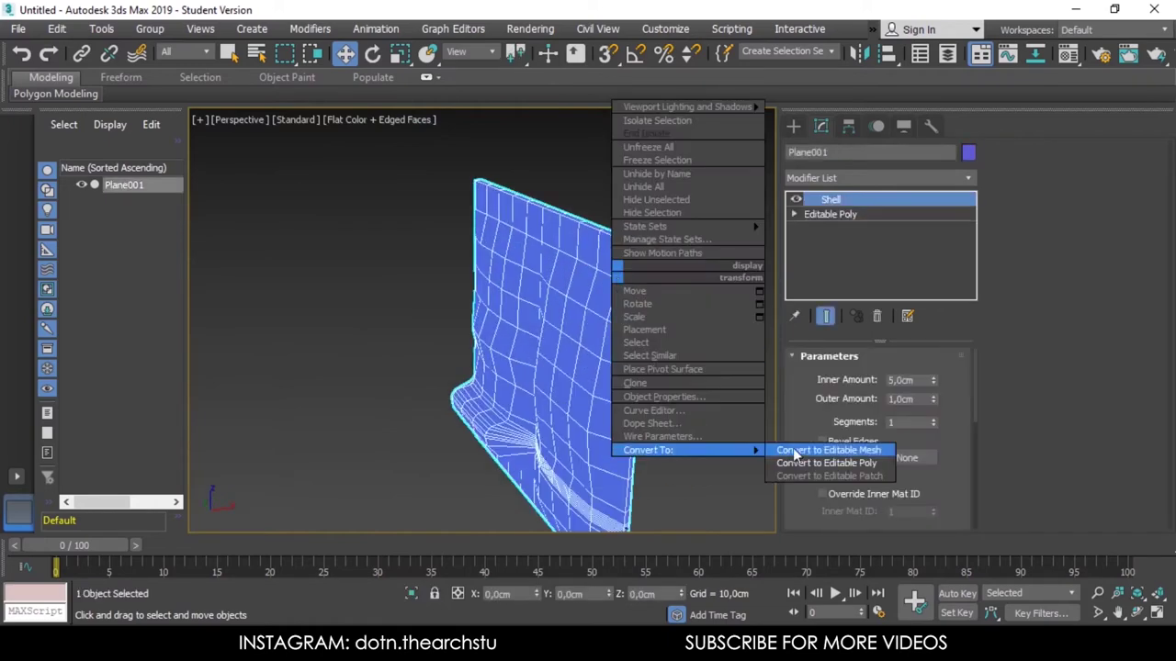
left_click(831, 454)
left_click(871, 178)
left_click(841, 325)
Step: Deselect the wall and view it from the top in wireframe without edged faces
left_click(658, 365)
key("F4")
left_click(727, 150)
key("F3")
scroll(614, 282, "up", 3)
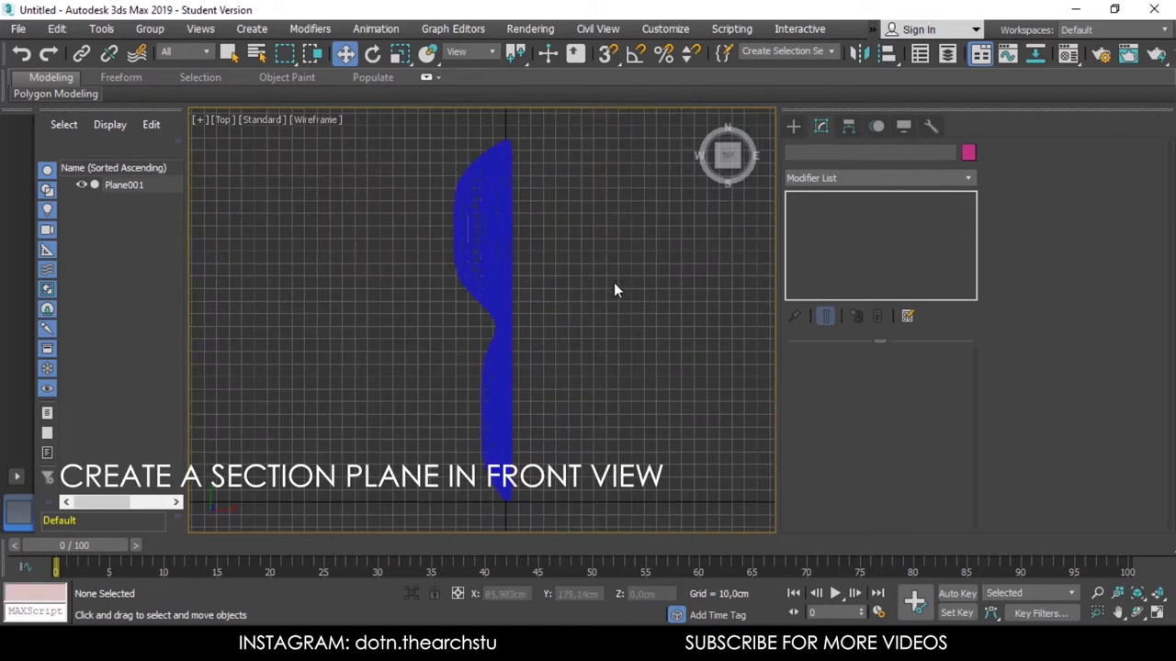
Step: Draw a Section shape plane in the Front viewport
scroll(678, 251, "down", 3)
key("f")
left_click(794, 126)
left_click(812, 151)
left_click(910, 334)
left_click_drag(457, 372, 507, 496)
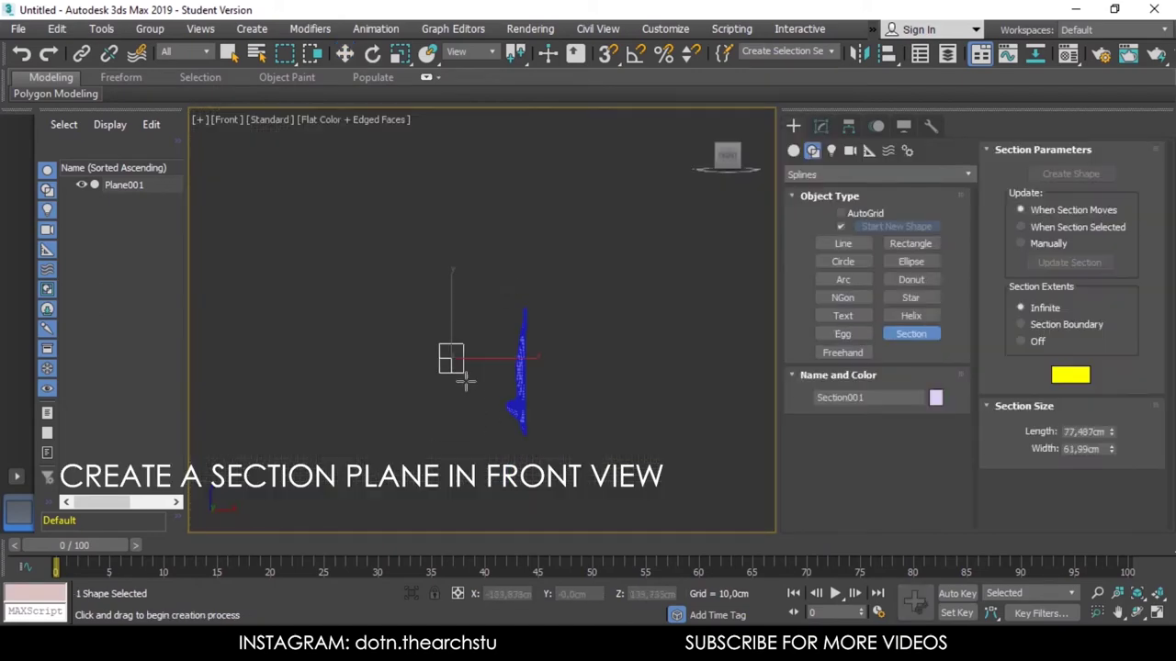
Step: In the Top view, move the section plane so it cuts across the wall
key("t")
key("w")
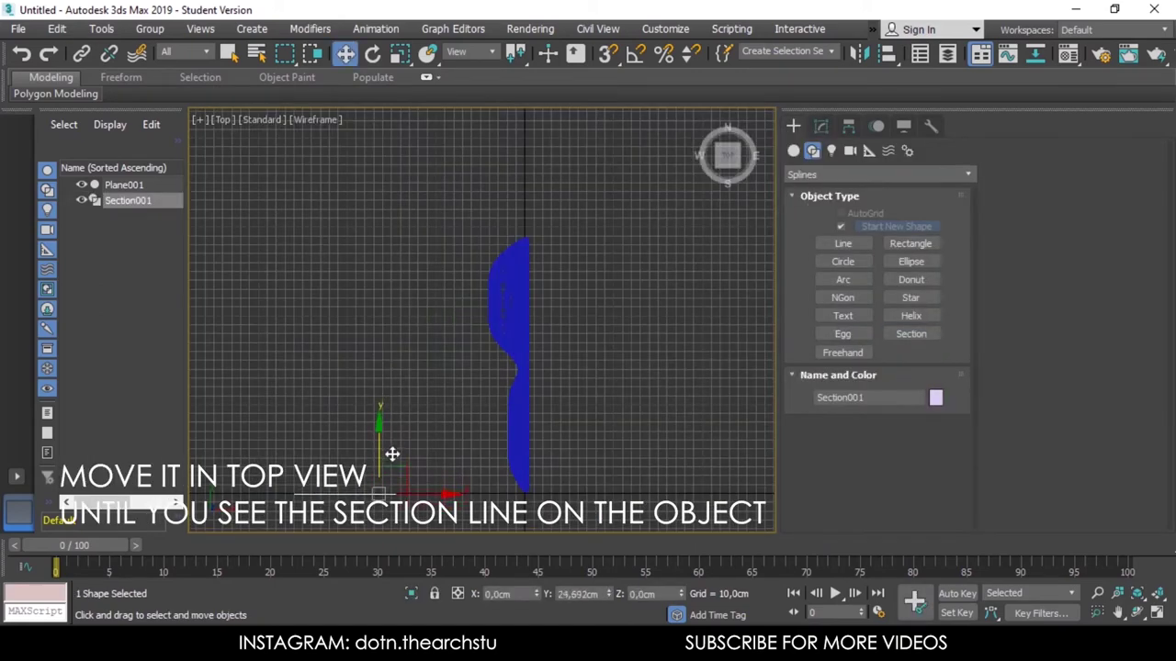
scroll(449, 496, "up", 3)
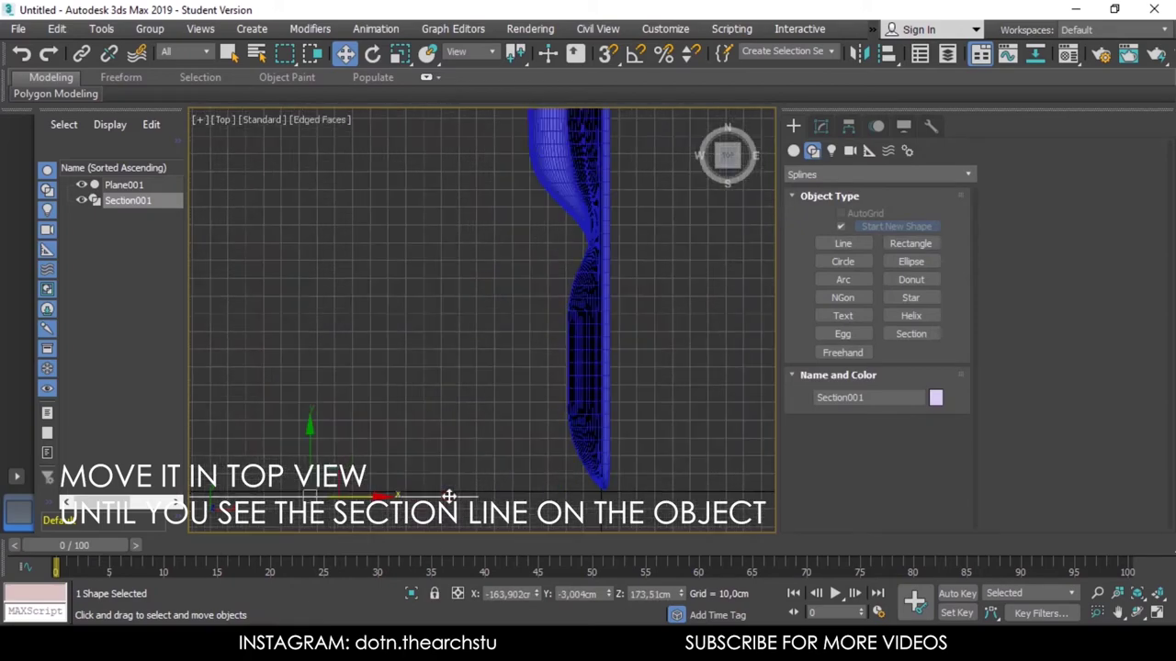
left_click_drag(314, 434, 315, 441)
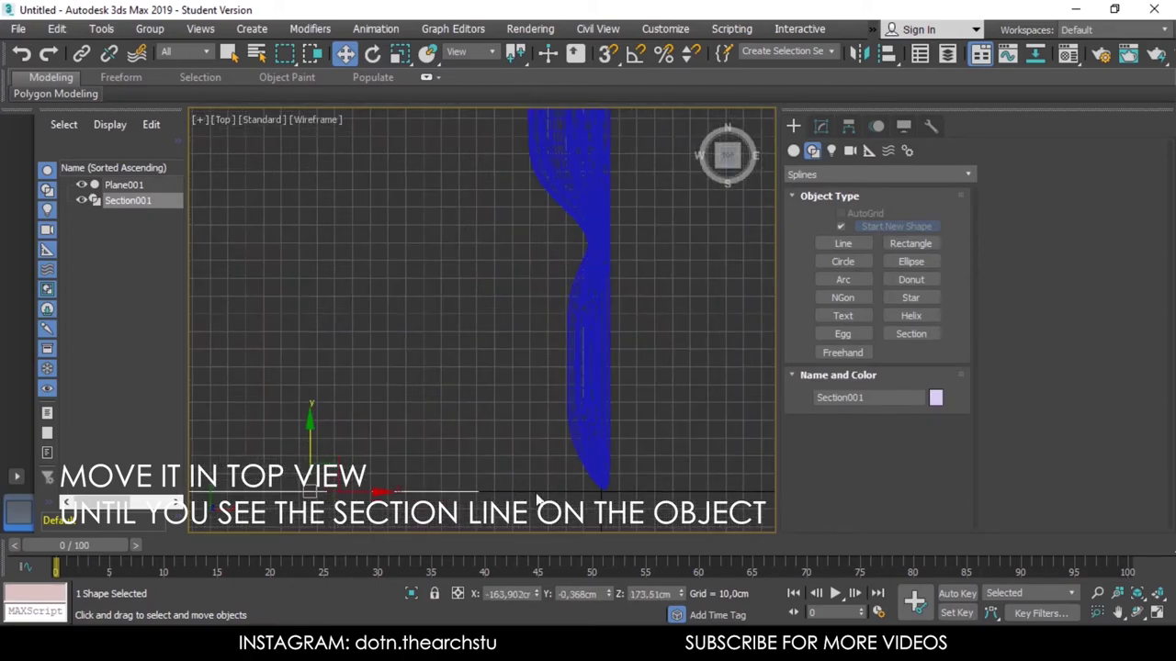
left_click(101, 29)
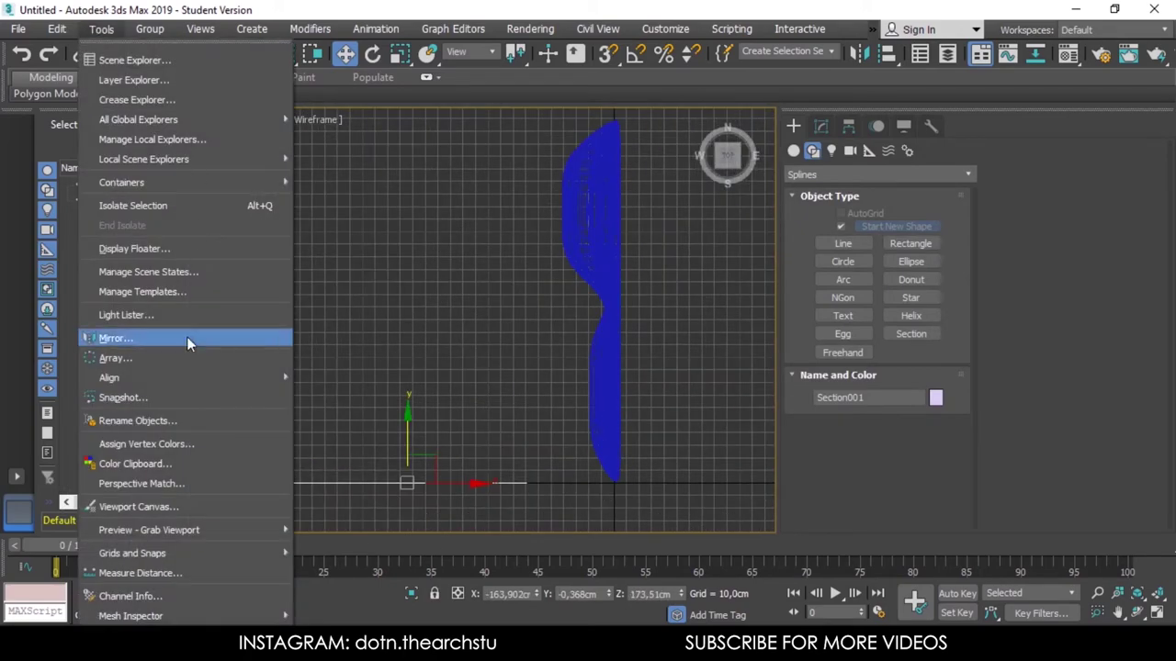
Step: Array Section001 as 30 copies spaced 10 cm along Y, previewing before confirming
left_click(116, 358)
left_click_drag(433, 171, 848, 175)
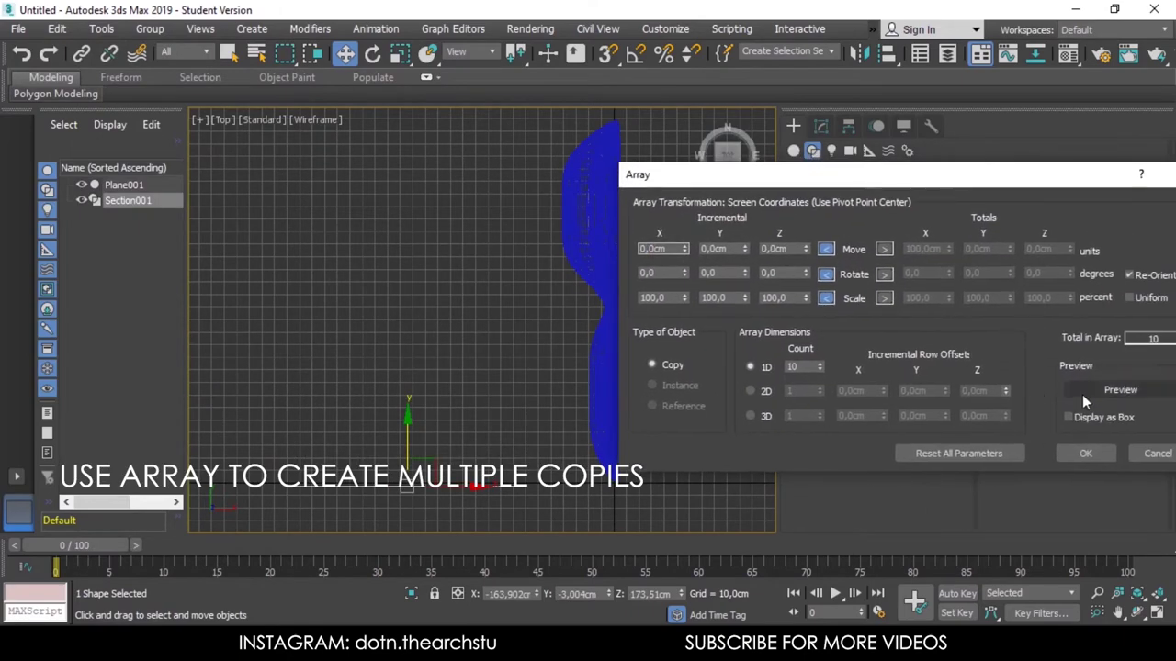
left_click(1071, 389)
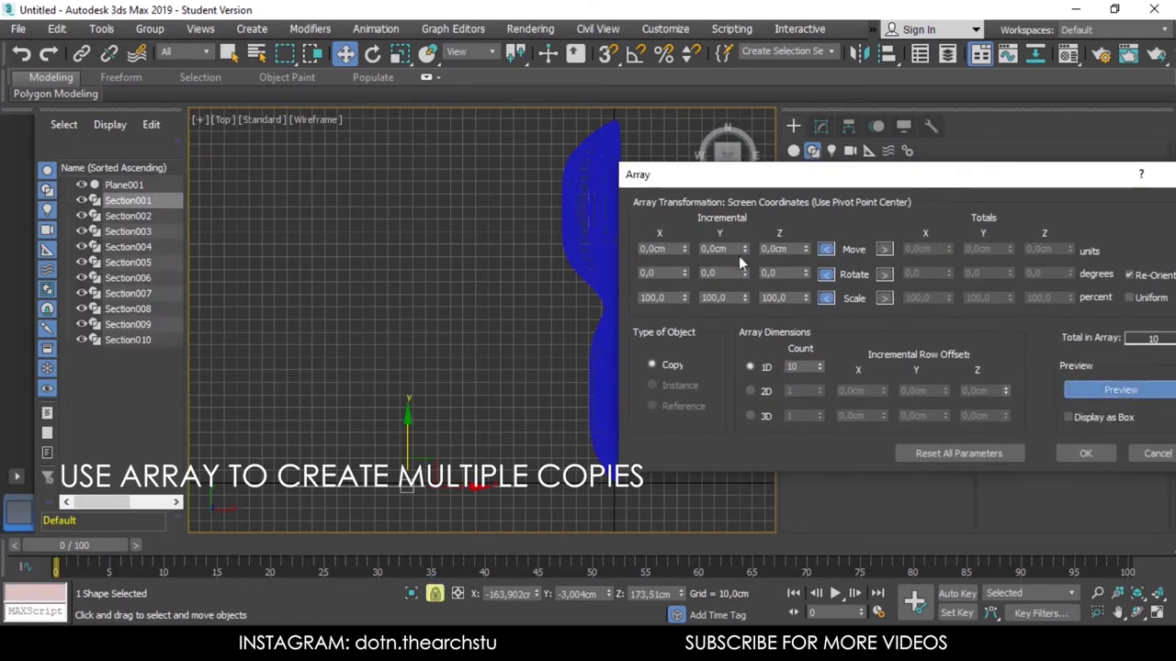
left_click(787, 371)
type("20")
key("Return")
left_click_drag(745, 249, 744, 271)
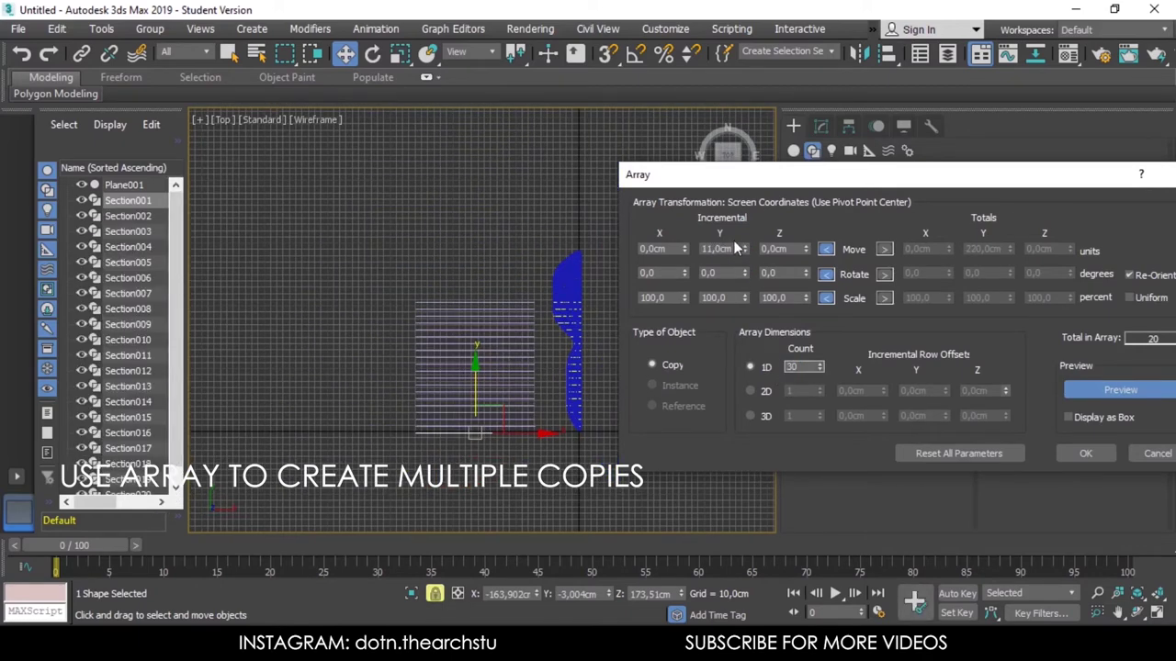
left_click(726, 249)
type("10")
scroll(562, 233, "up", 2)
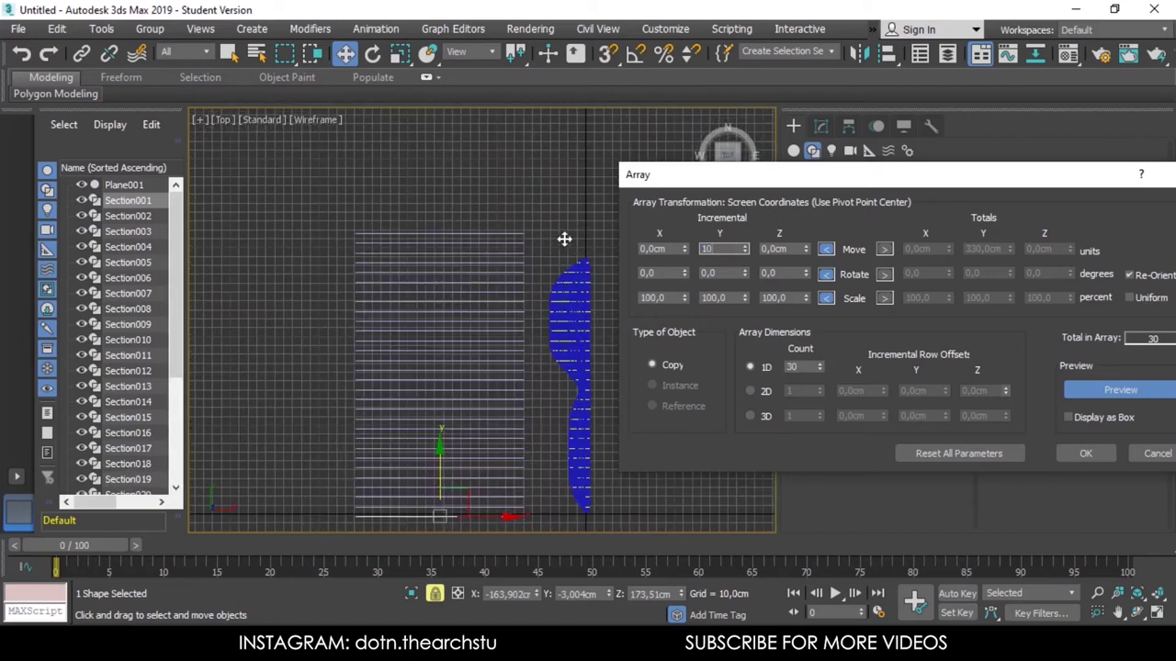
key("Return")
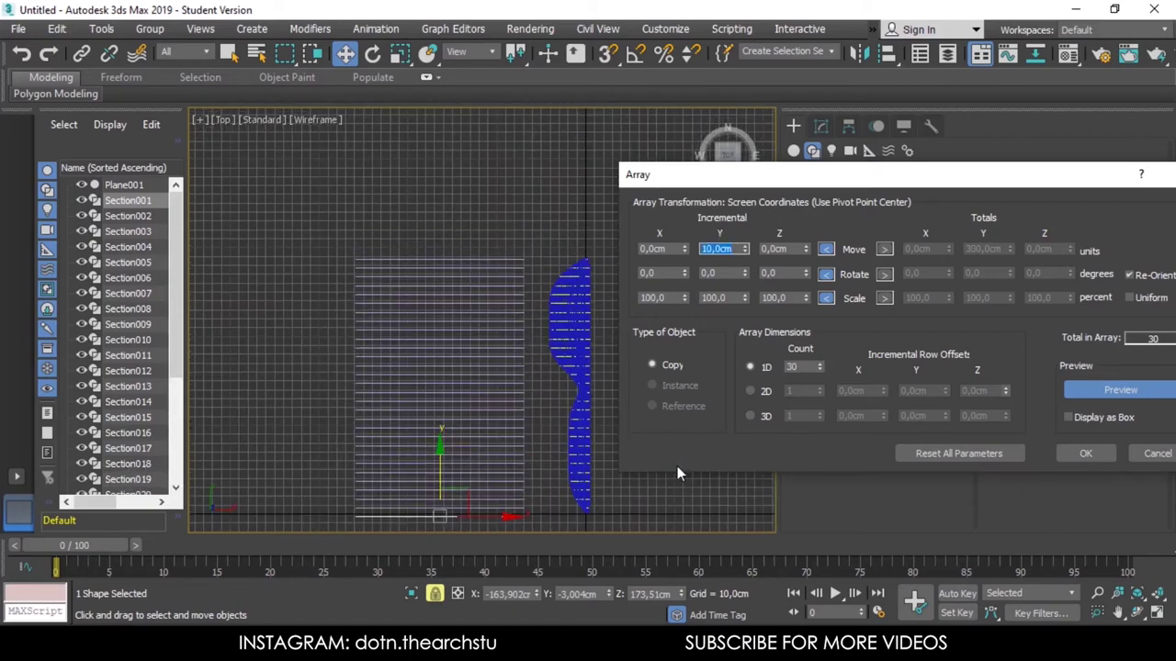
left_click(1084, 454)
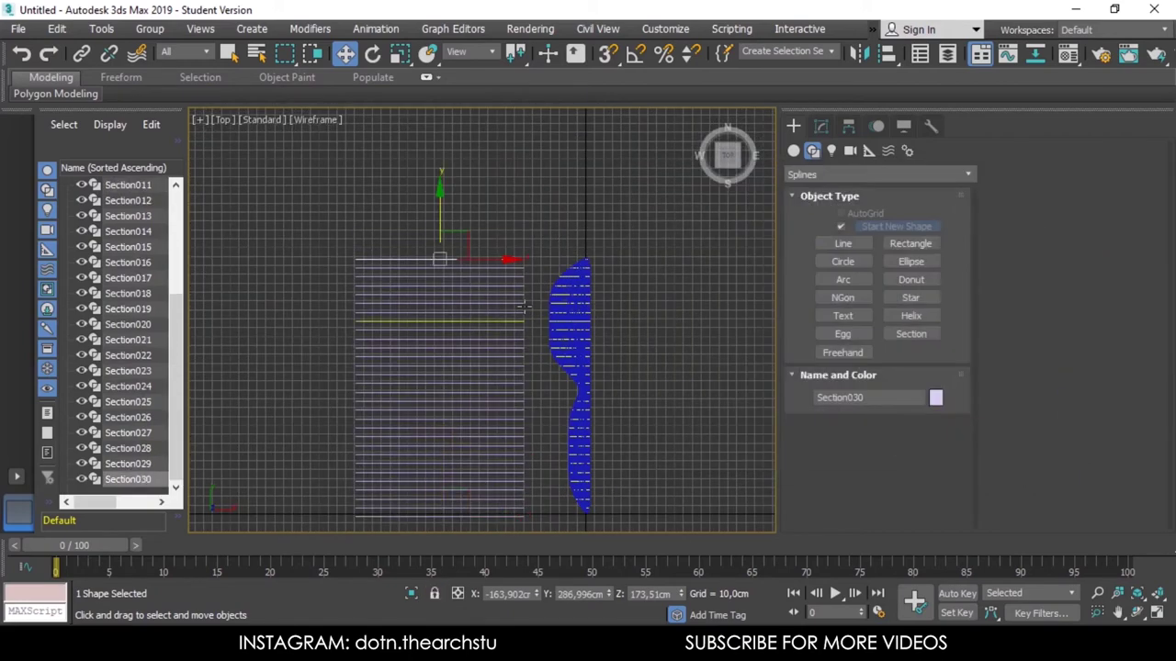
Step: Convert all 30 section shapes to editable splines
scroll(627, 354, "down", 2)
scroll(602, 198, "up", 1)
left_click_drag(602, 199, 549, 474)
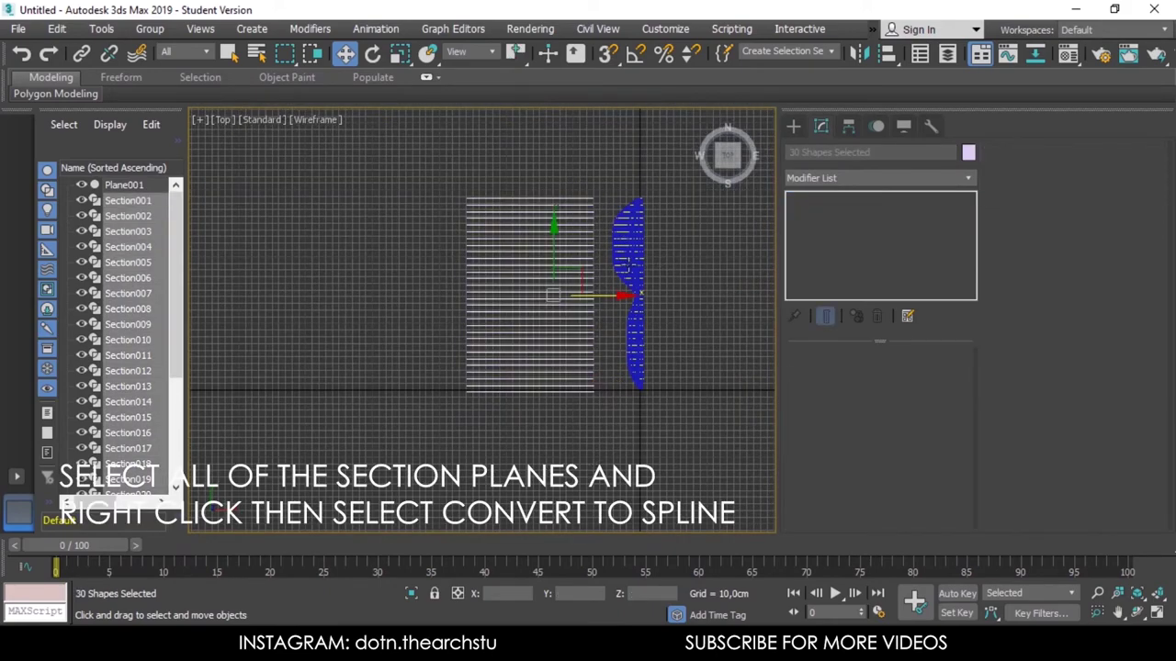
right_click(582, 271)
left_click(773, 449)
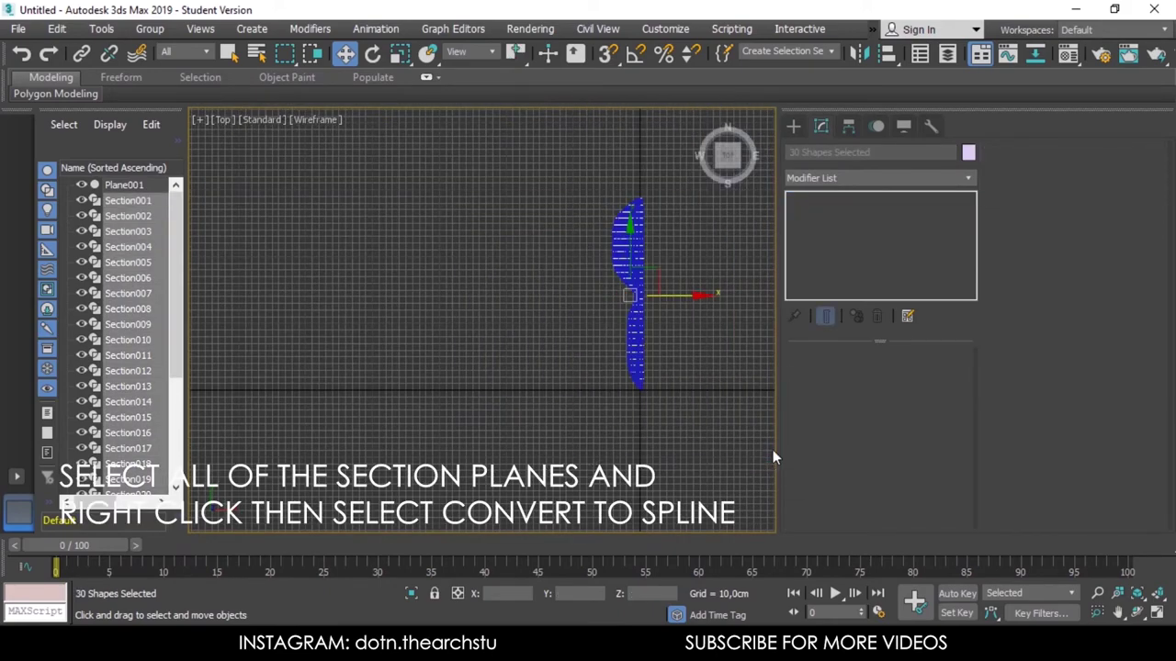
left_click(606, 278)
Step: Select Section014 in Perspective and switch it to vertex-level editing
key("p")
scroll(617, 205, "up", 3)
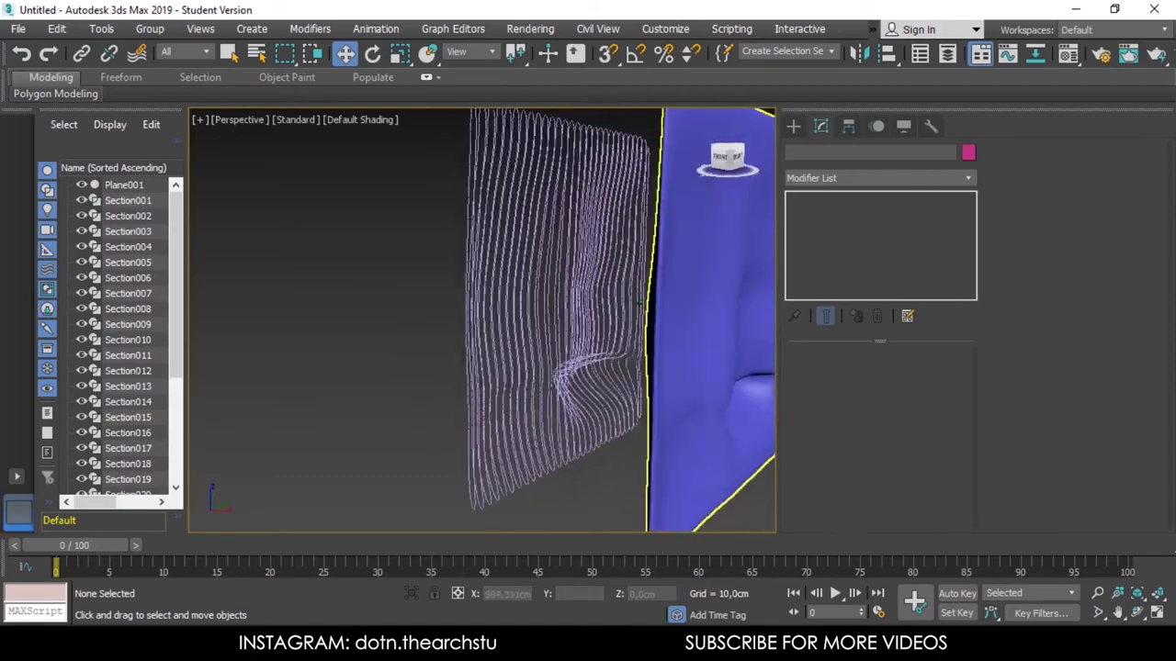
mouse_move(640, 302)
middle_mouse_down("alt")
mouse_move(705, 147)
mouse_move(721, 157)
mouse_move(641, 187)
middle_mouse_up("alt")
left_click(670, 229)
key("1")
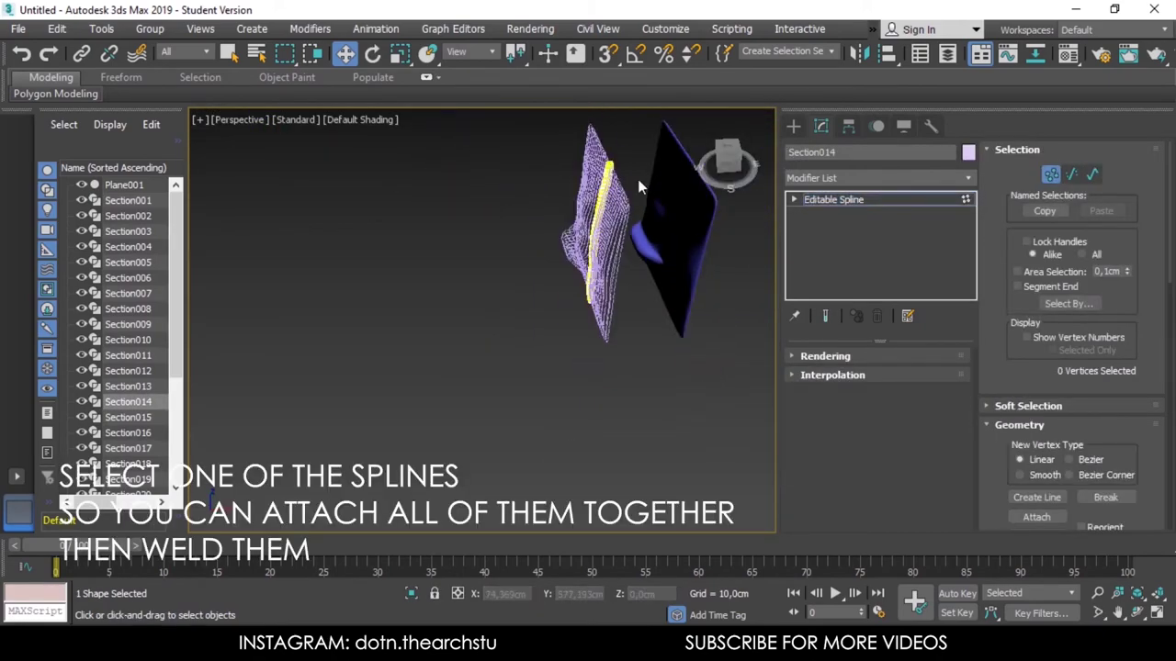
scroll(1105, 397, "down", 3)
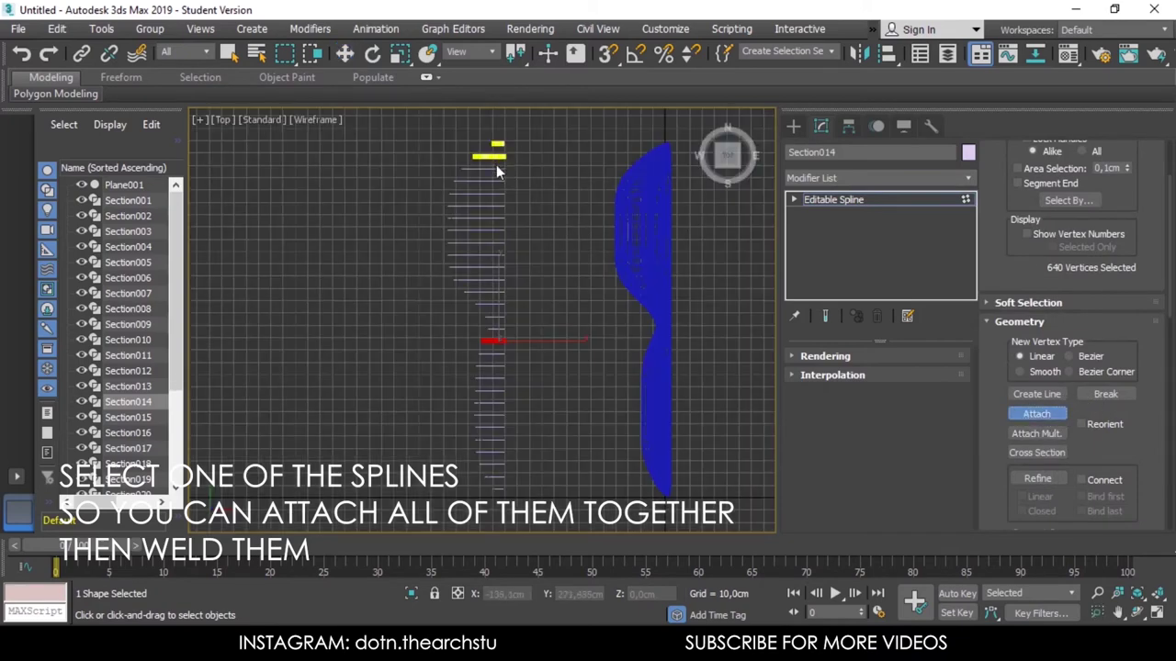
Step: Attach the remaining section slice splines one by one into Section014
left_click(483, 256)
left_click(486, 266)
left_click(488, 280)
left_click(491, 291)
left_click(494, 303)
left_click(496, 316)
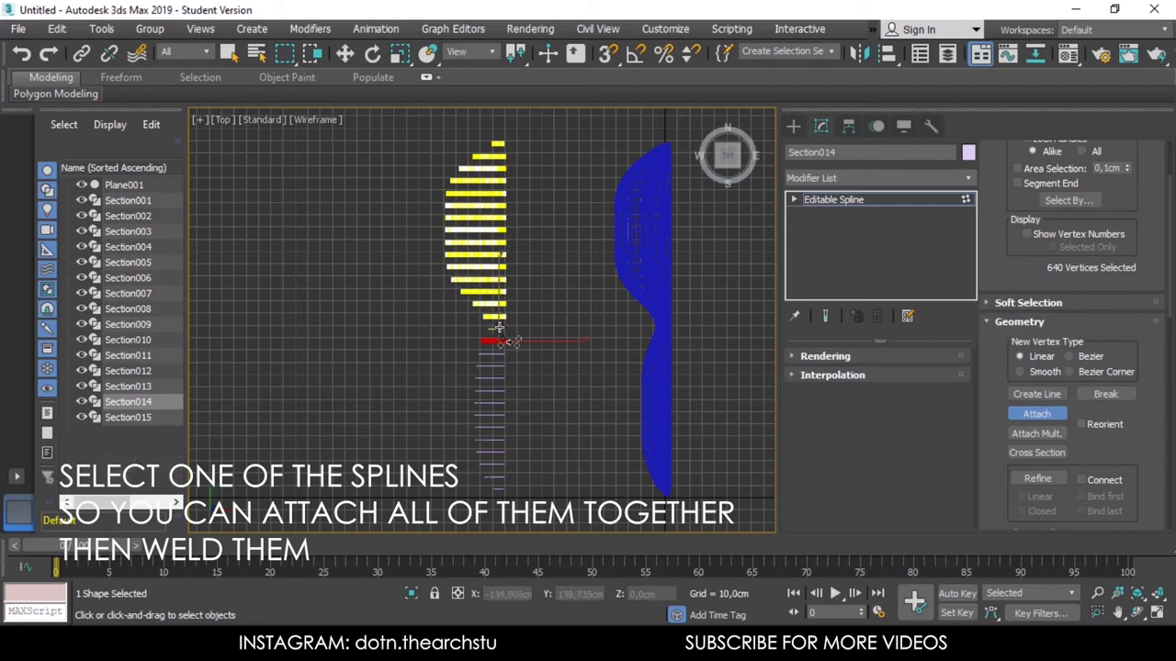
left_click(496, 328)
left_click(493, 354)
left_click(487, 366)
left_click(488, 378)
left_click(489, 390)
left_click(490, 401)
left_click(491, 413)
left_click(487, 427)
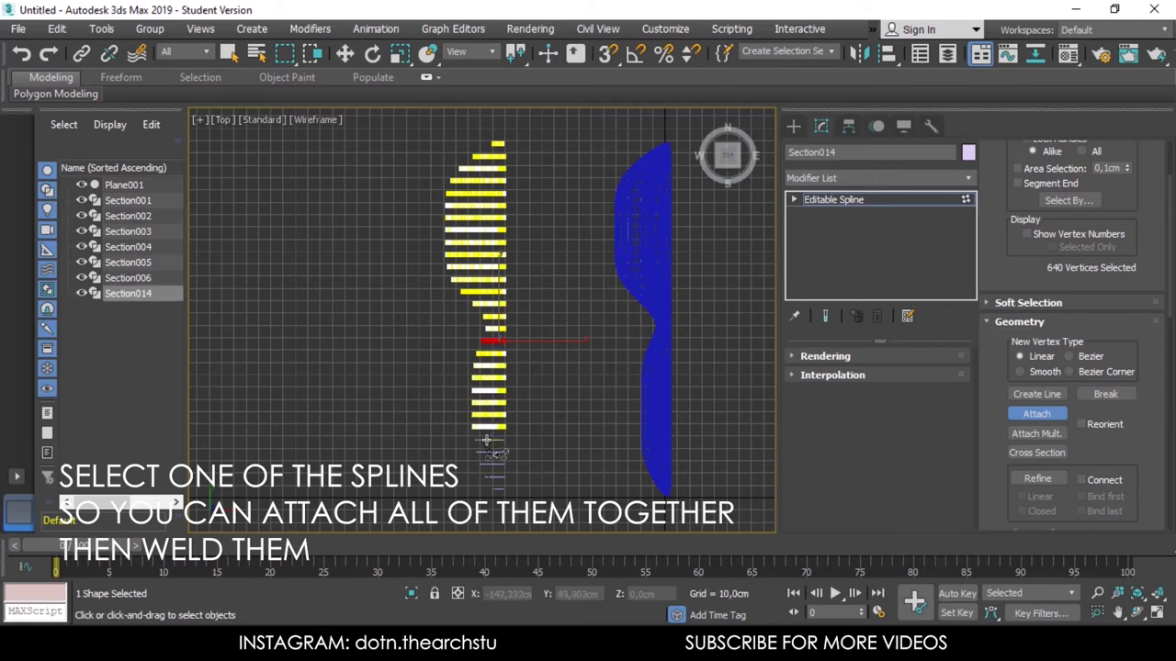
left_click(489, 439)
left_click(491, 455)
left_click(492, 467)
left_click(493, 478)
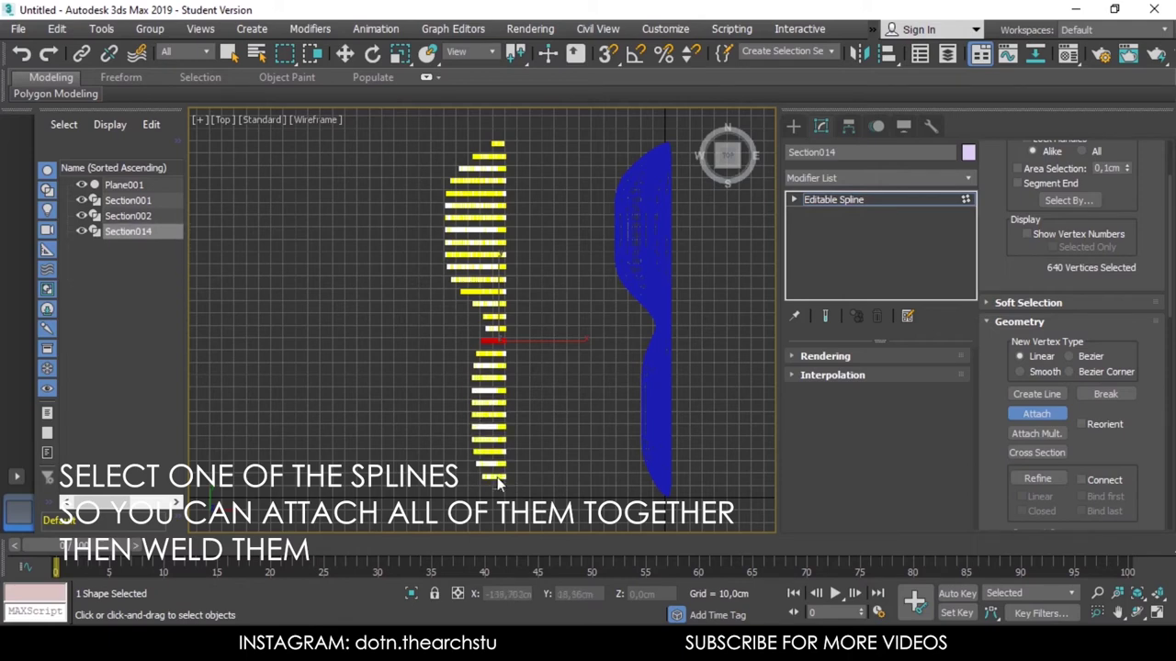
left_click(495, 489)
Step: Select all vertices of Section014 and orbit in Perspective to view it with the wall
key("w")
key("ctrl+a")
key("p")
middle_click_drag(640, 312, 588, 294, "alt")
Step: Weld Section014's selected vertices at the default distance, then switch to the Left view
scroll(1032, 437, "down", 5)
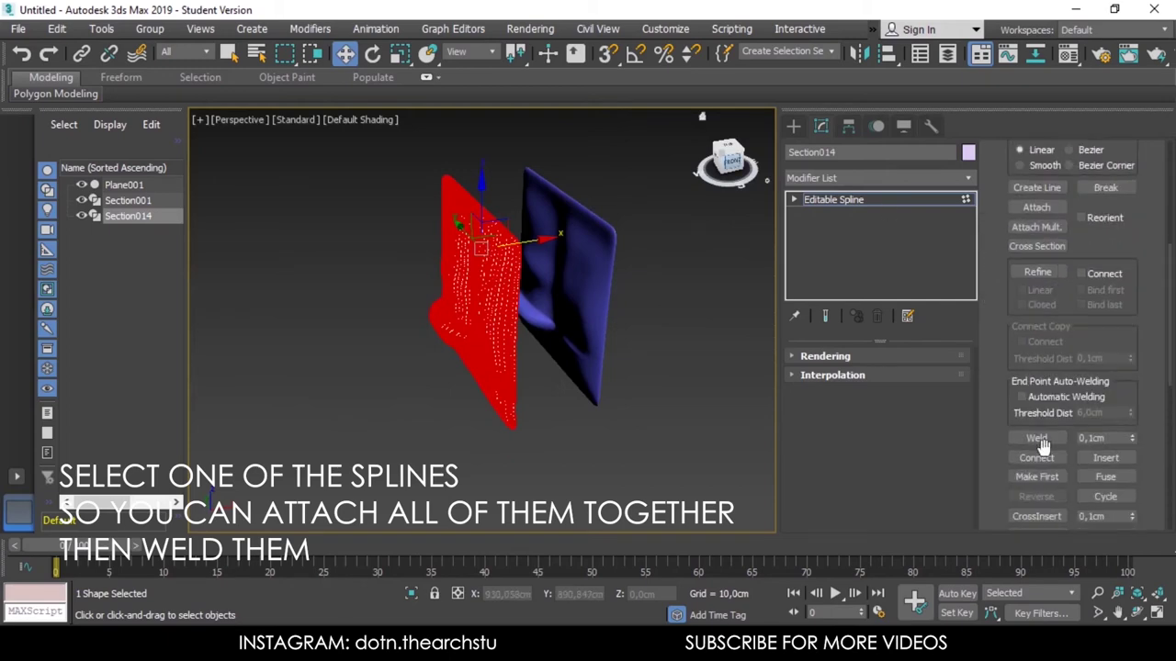
left_click(1050, 414)
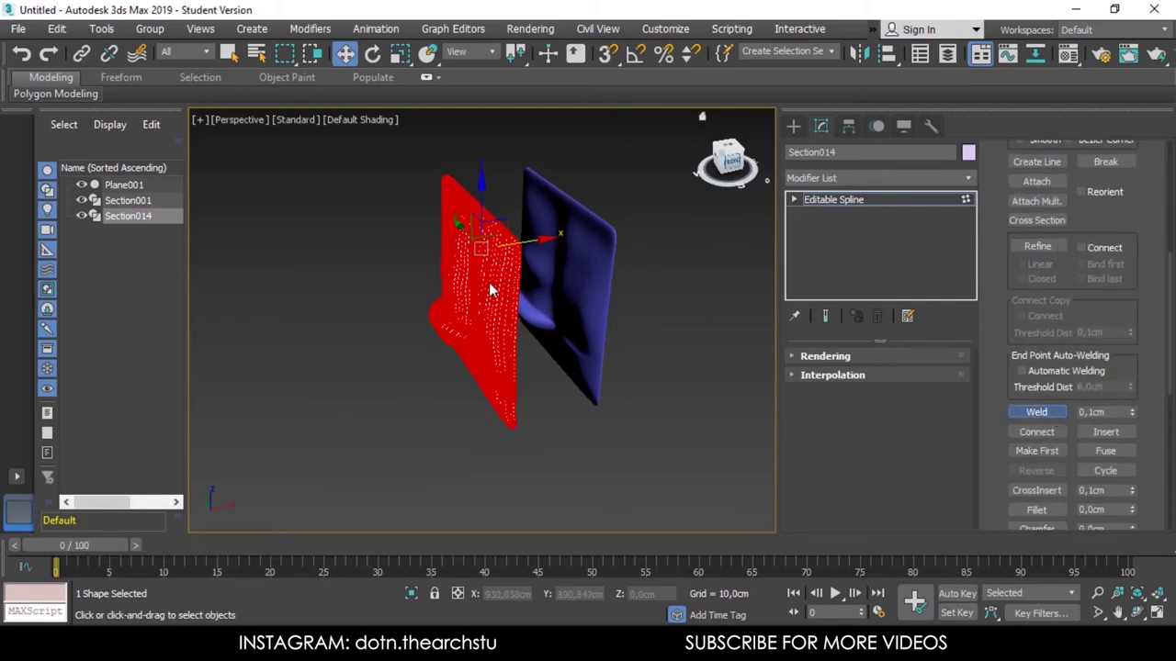
mouse_move(527, 319)
middle_mouse_down("alt")
mouse_move(578, 218)
mouse_move(486, 310)
middle_mouse_up("alt")
key("f")
key("l")
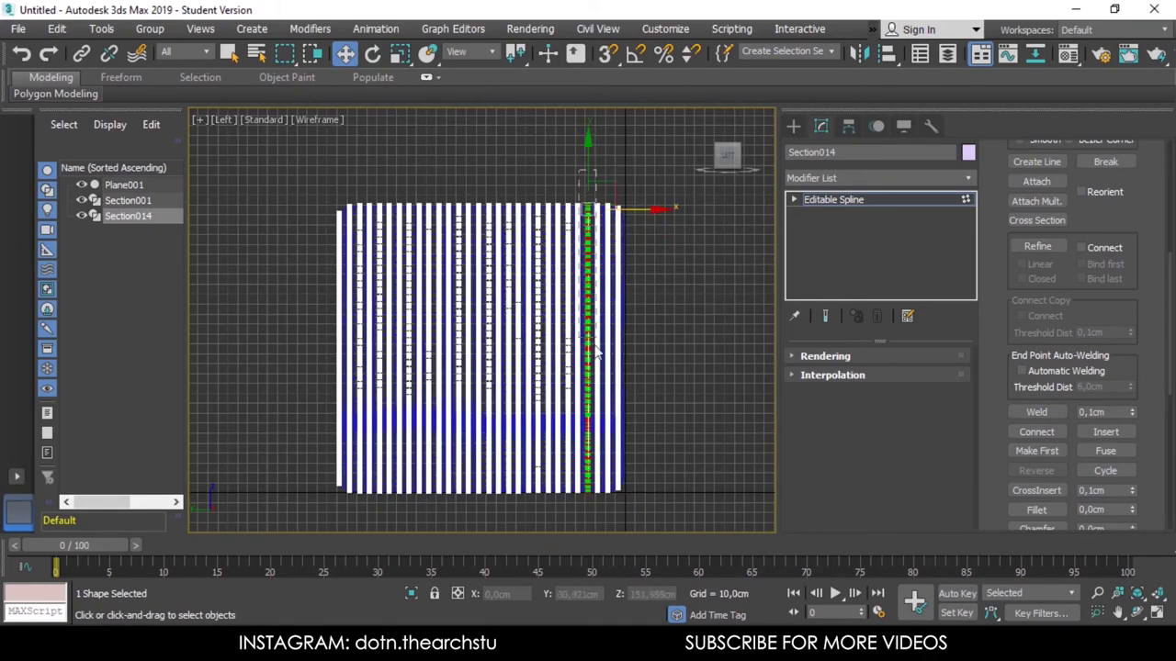
Step: Select the leftover unwelded vertex column and weld it with the distance raised to 0,2cm
left_click_drag(595, 496, 580, 200)
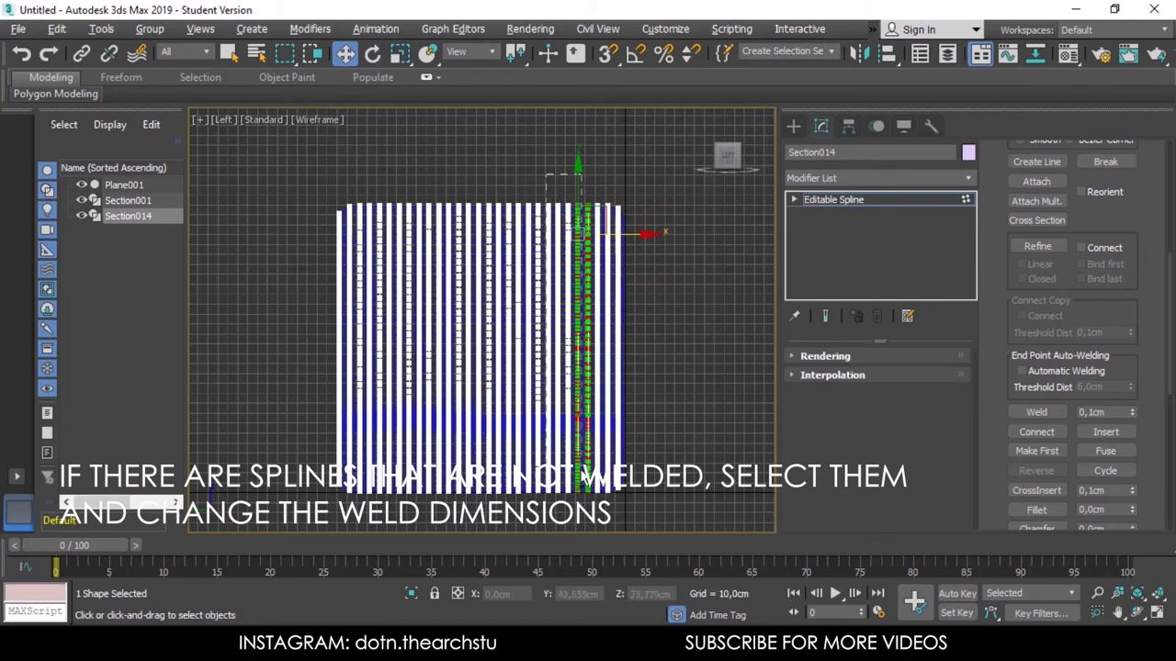
scroll(584, 492, "up", 5)
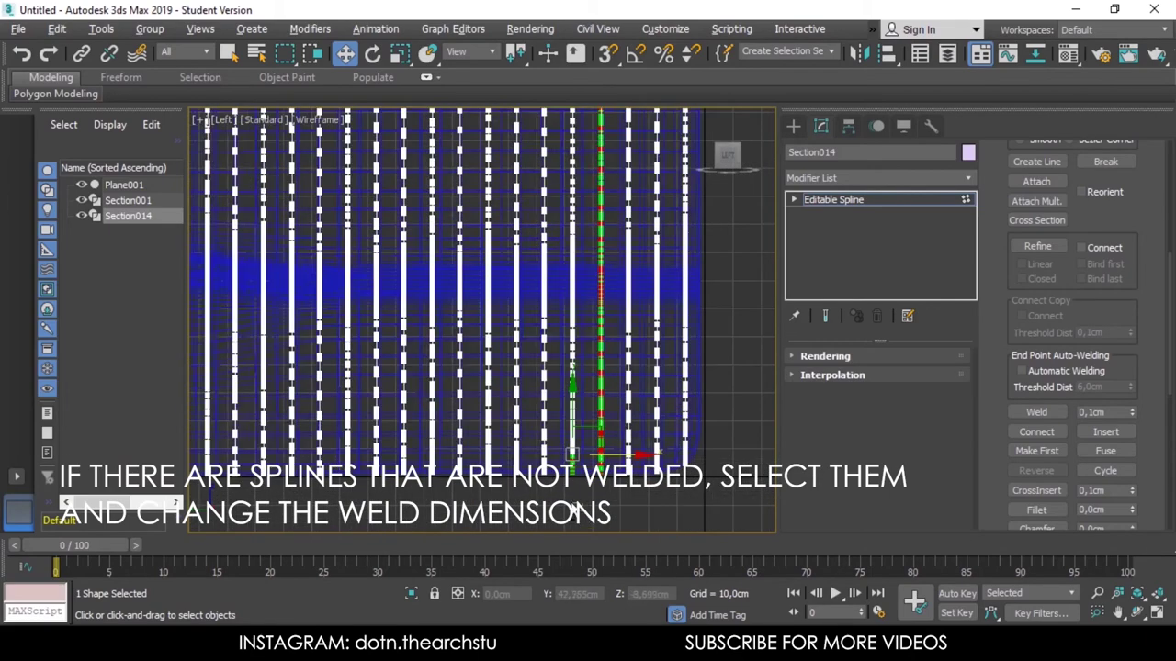
scroll(592, 450, "down", 5)
left_click(1131, 409)
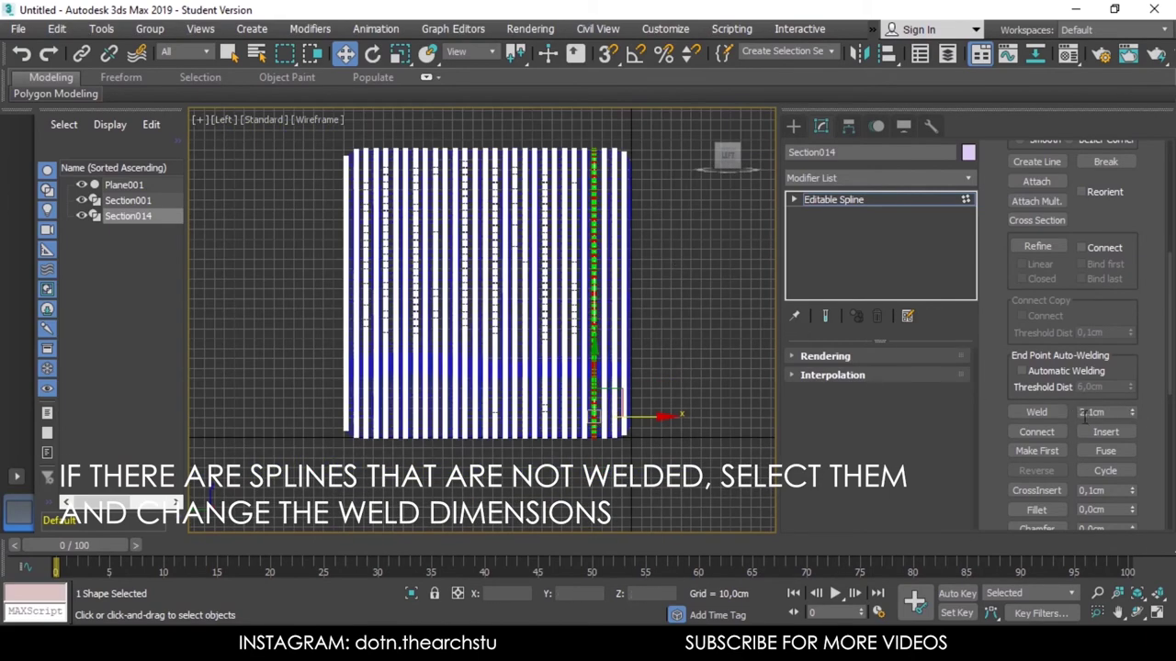
left_click(1036, 412)
scroll(585, 449, "up", 3)
middle_click_drag(598, 430, 596, 270, "alt")
Step: Convert the joined slice shape Section014 to an Editable Poly
left_click(848, 125)
left_click(872, 246)
left_click(870, 246)
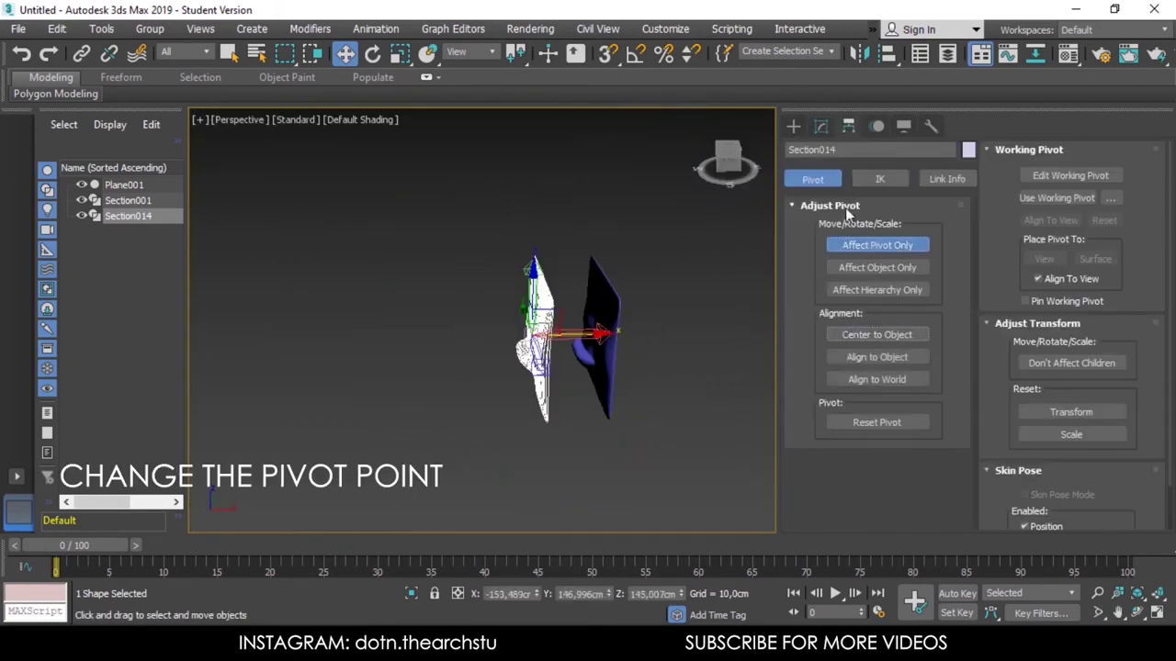
left_click(793, 126)
right_click(529, 366)
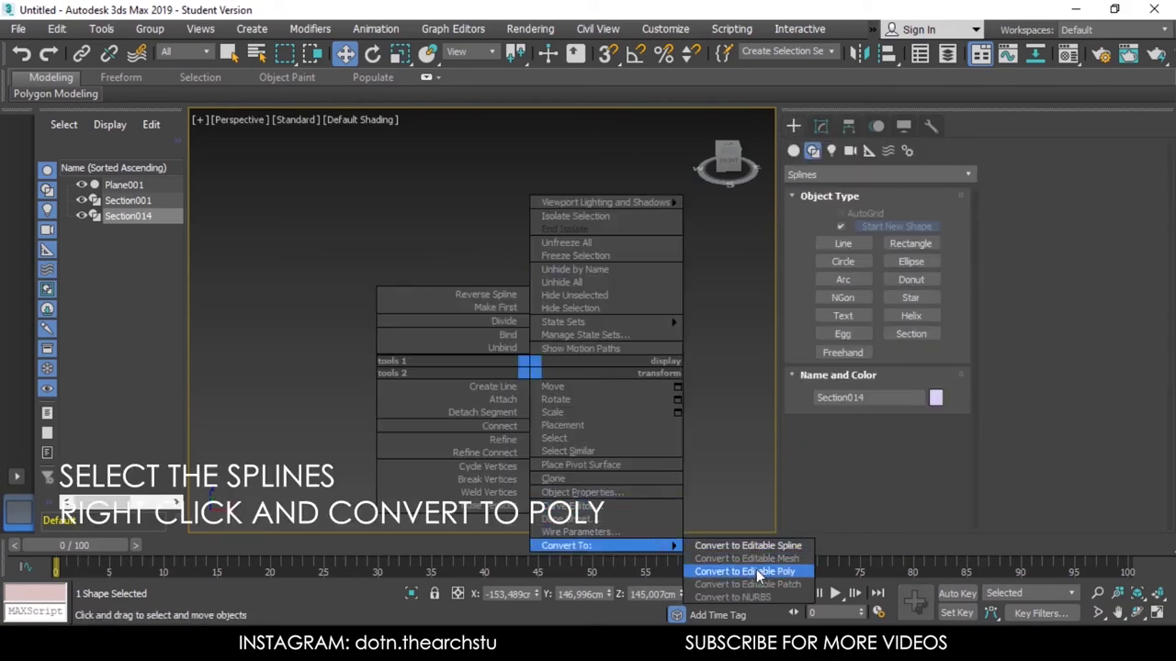
mouse_move(606, 546)
left_click(756, 569)
scroll(551, 355, "up", 5)
scroll(552, 355, "up", 3)
middle_click_drag(514, 321, 459, 276, "alt")
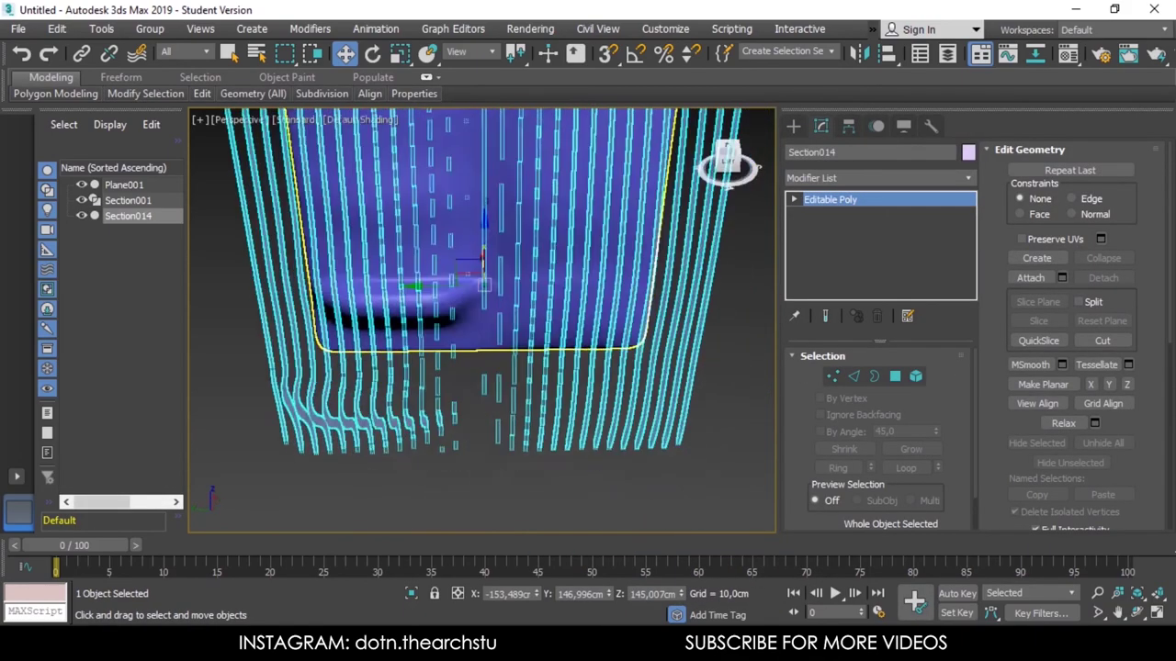
Step: Switch the viewport to Flat Color shading and delete the Plane001 wall
left_click(414, 230)
left_click(360, 120)
left_click(413, 195)
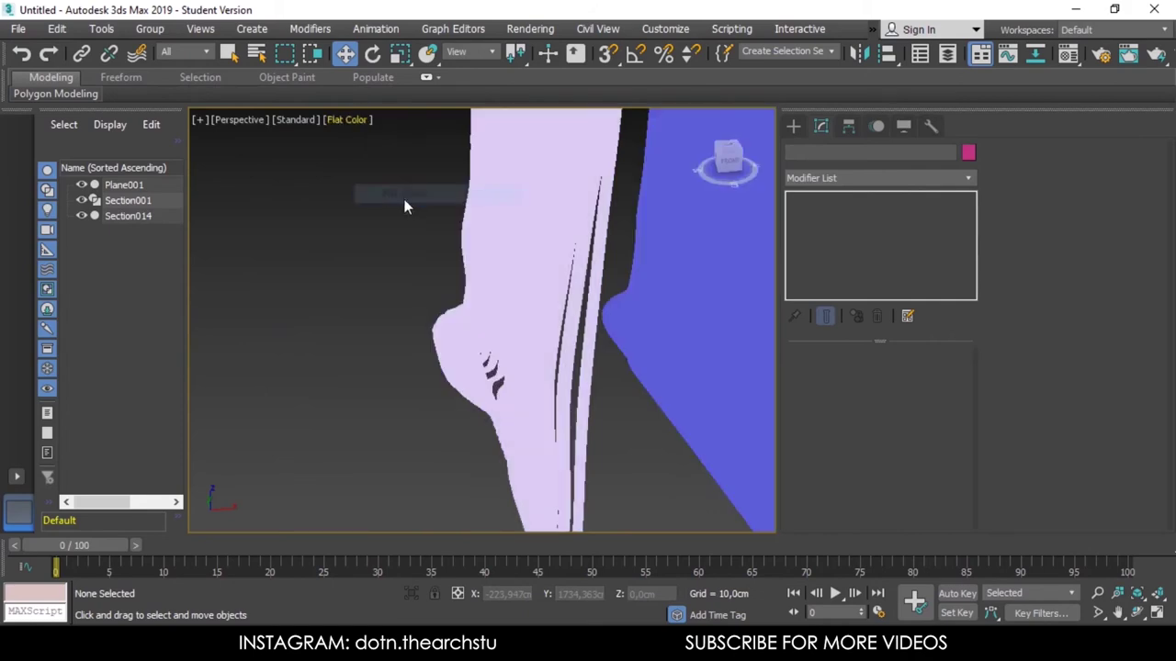
left_click(743, 338)
key("Delete")
Step: Show Edged Faces (F4) over Flat Color shading after briefly trying Hidden Line
left_click(354, 120)
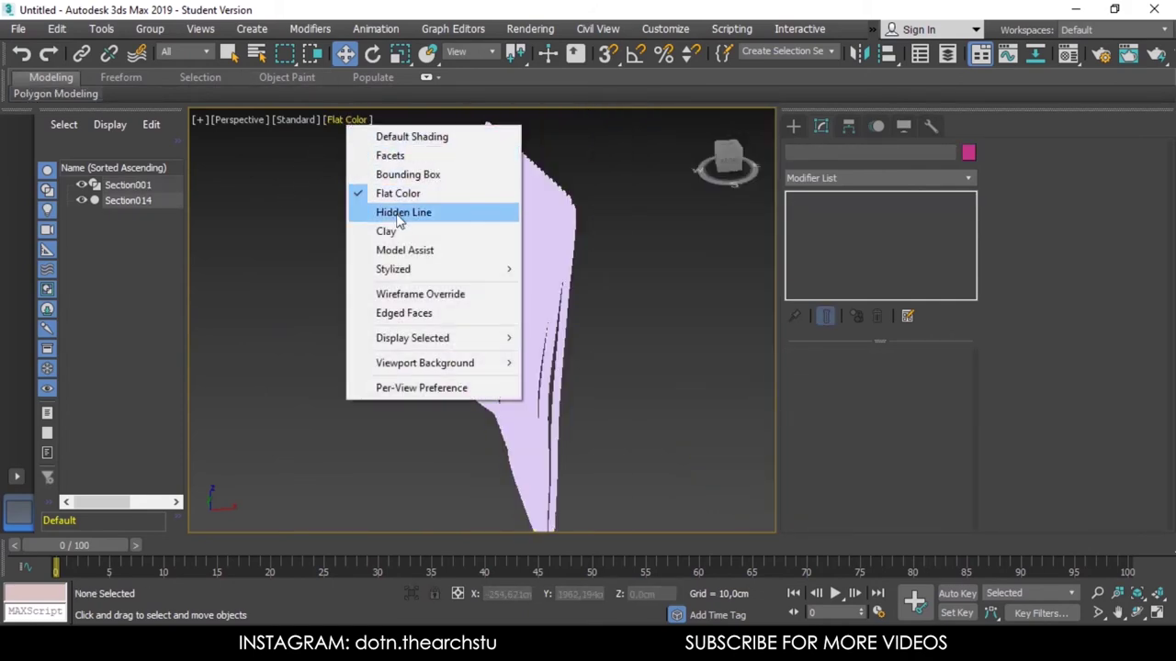
left_click(394, 212)
left_click(353, 119)
left_click(391, 193)
key("F4")
mouse_move(390, 197)
middle_mouse_down("alt")
mouse_move(491, 321)
mouse_move(679, 221)
middle_mouse_up("alt")
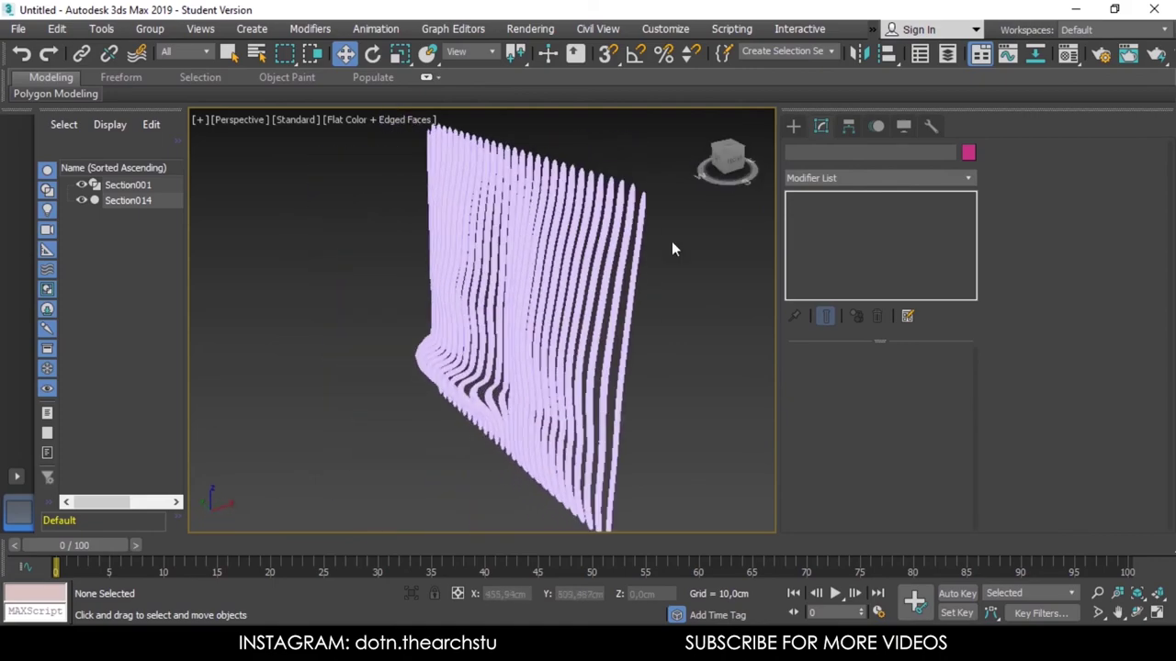
Step: Add a Shell modifier to Section014 with Inner Amount 0,0cm and Outer Amount 1,0cm
left_click(564, 263)
left_click(862, 182)
type("sh")
key("Return")
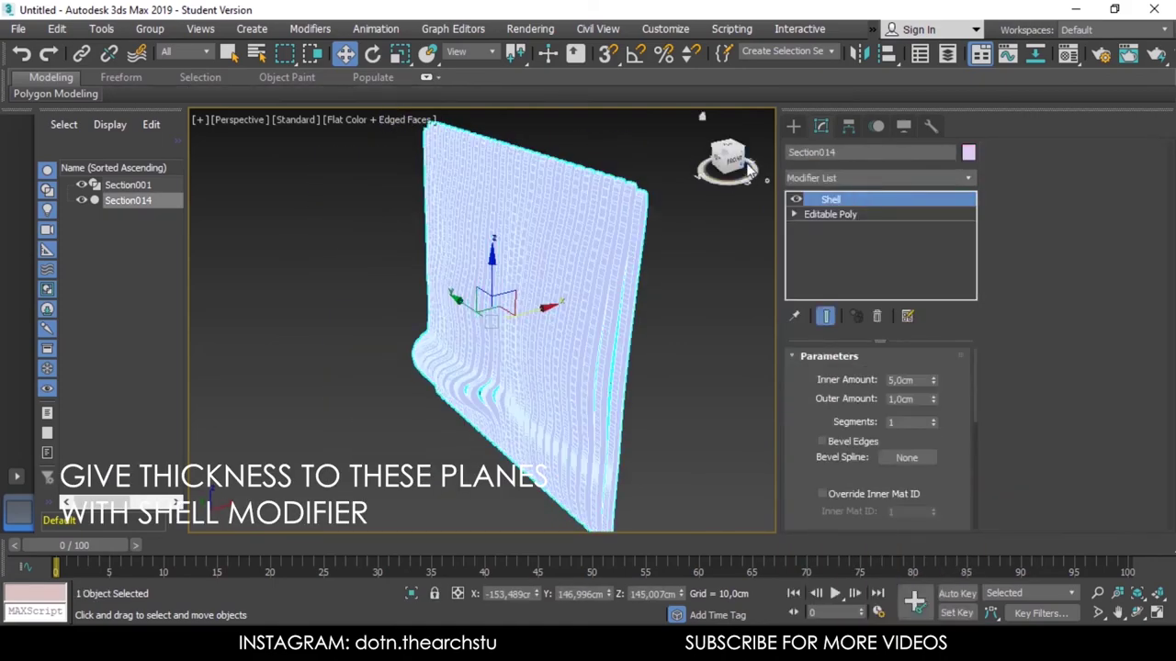
middle_click_drag(597, 275, 674, 395, "alt")
key("t")
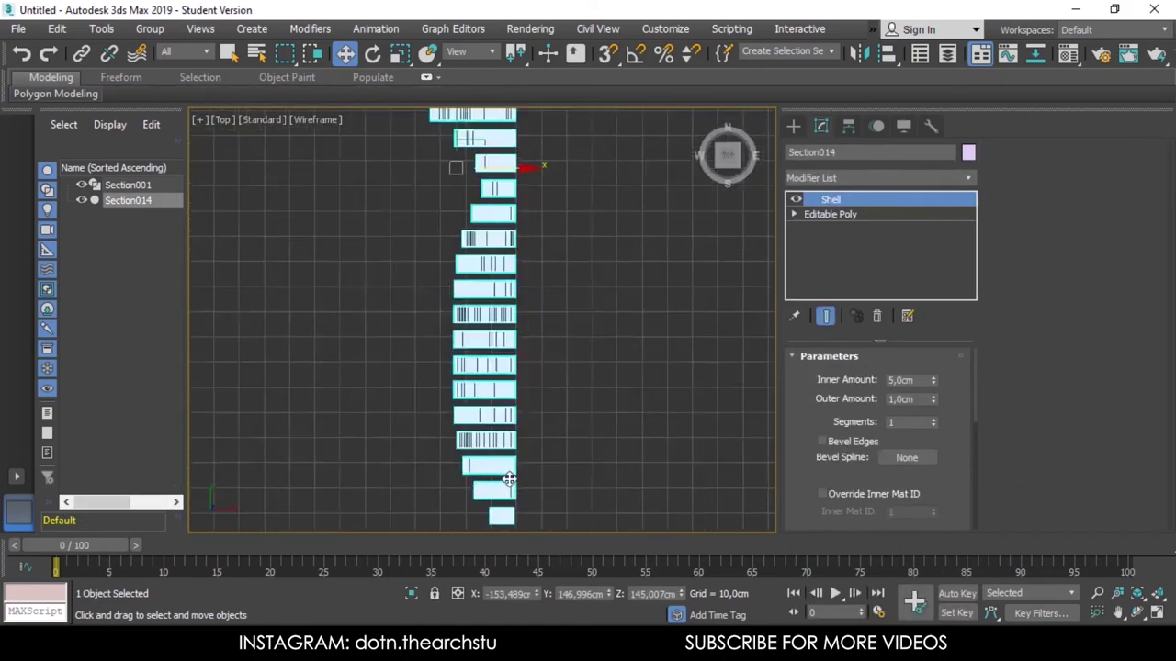
mouse_move(932, 379)
left_mouse_down()
mouse_move(916, 464)
mouse_move(914, 41)
left_mouse_up()
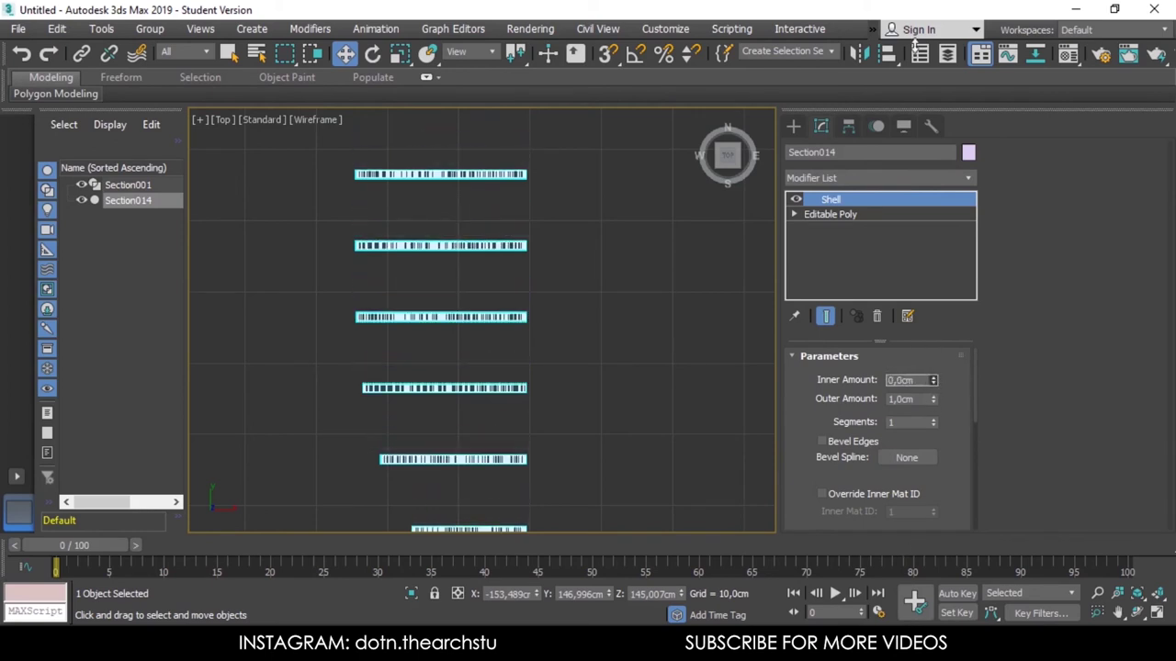
left_click_drag(933, 401, 930, 418)
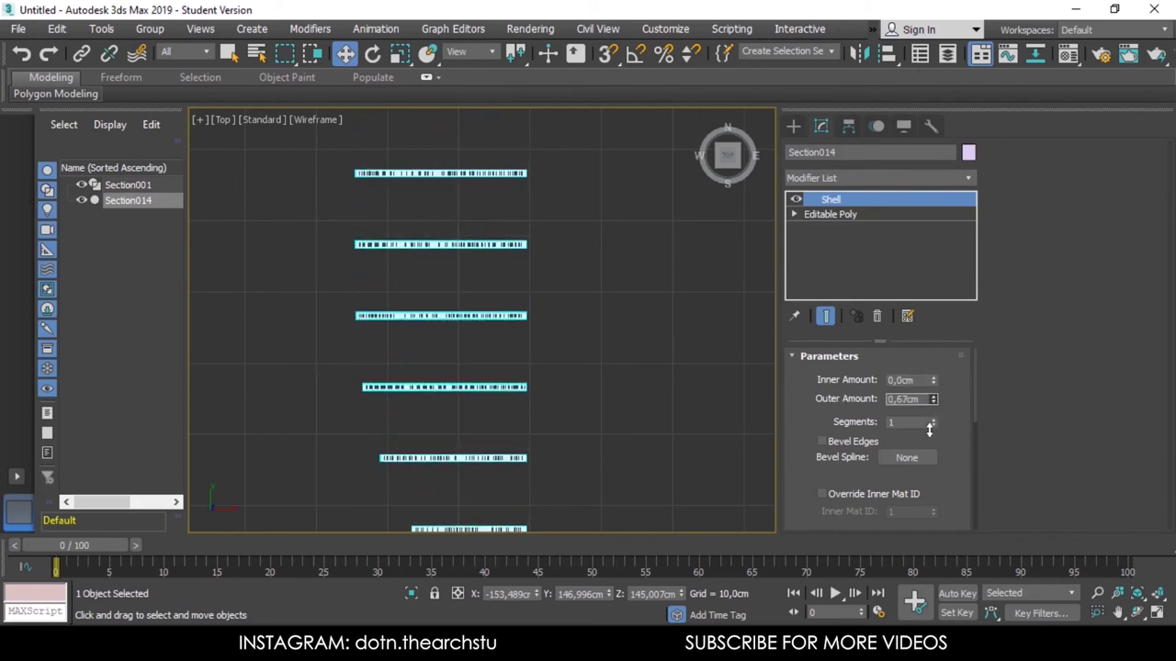
type("1")
key("Return")
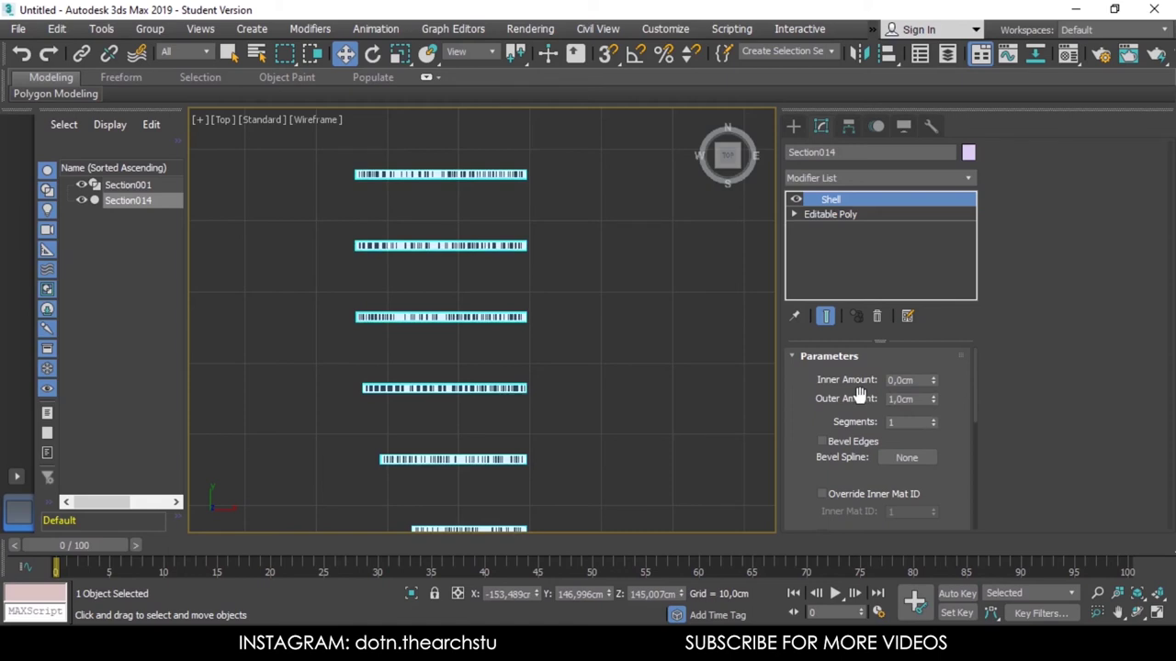
left_click(704, 391)
key("p")
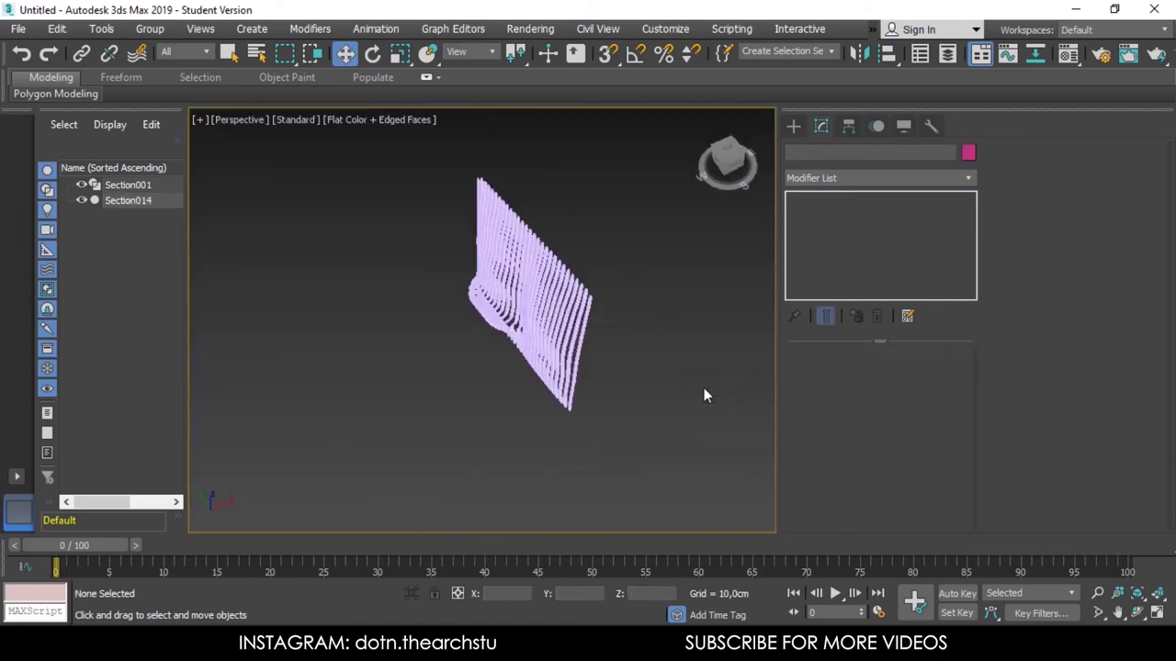
Step: Convert the shelled Section014 panel to Editable Poly, then inspect Section001 in the top view
key("ctrl+a")
right_click(554, 338)
mouse_move(634, 516)
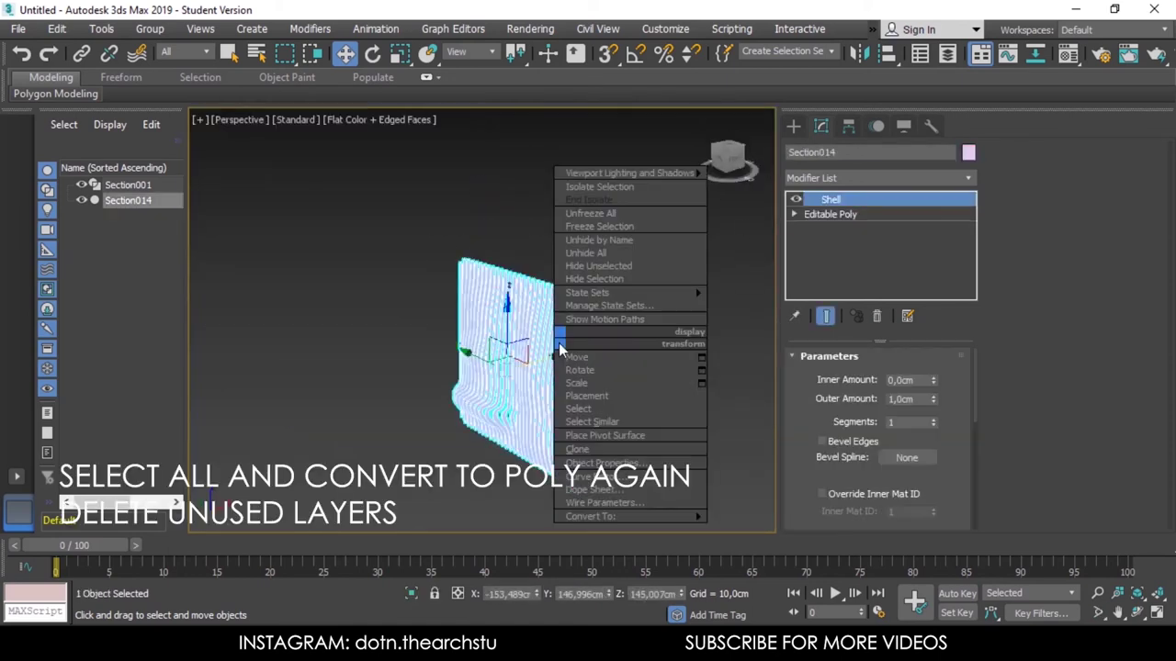
left_click(768, 529)
left_click(654, 422)
left_click(122, 184)
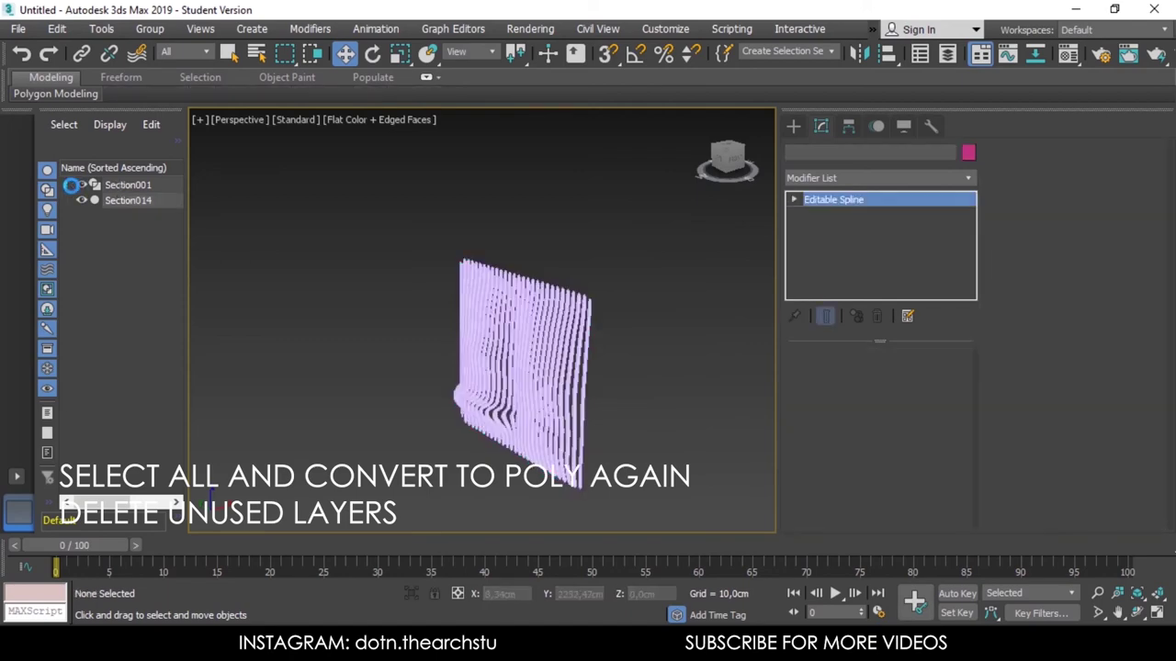
key("t")
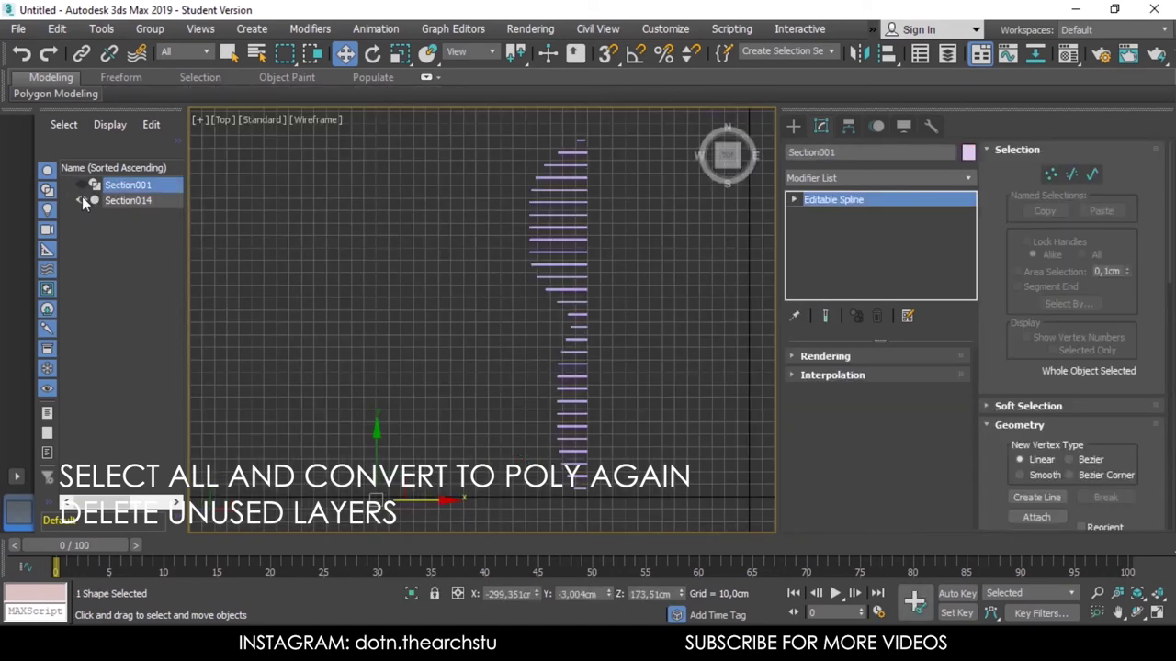
left_click(526, 351)
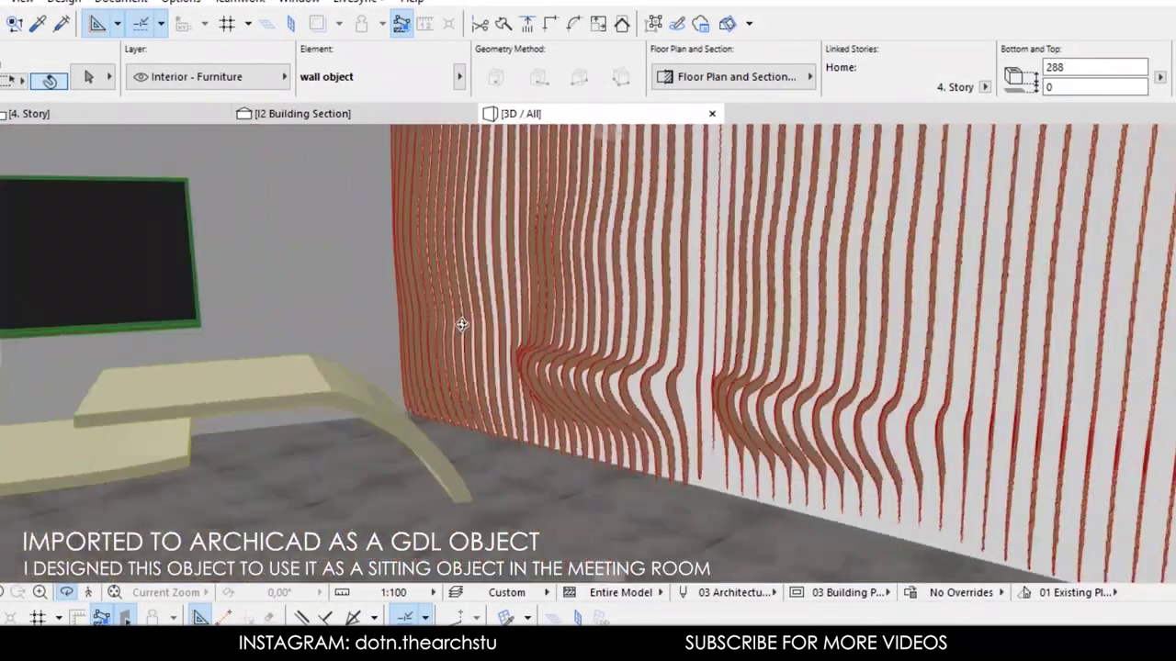
Step: Orbit closer to the curved fin panel along the meeting-room wall in ArchiCAD's 3D view
mouse_move(462, 324)
middle_mouse_down("shift")
mouse_move(612, 387)
mouse_move(753, 359)
mouse_move(801, 365)
middle_mouse_up("shift")
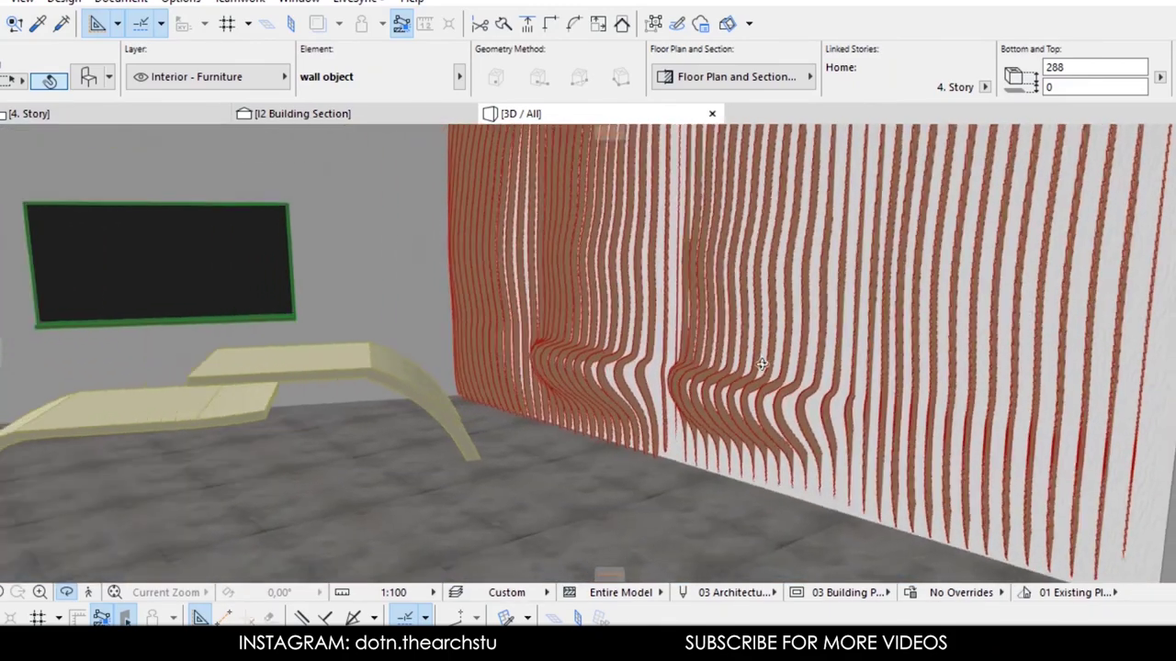